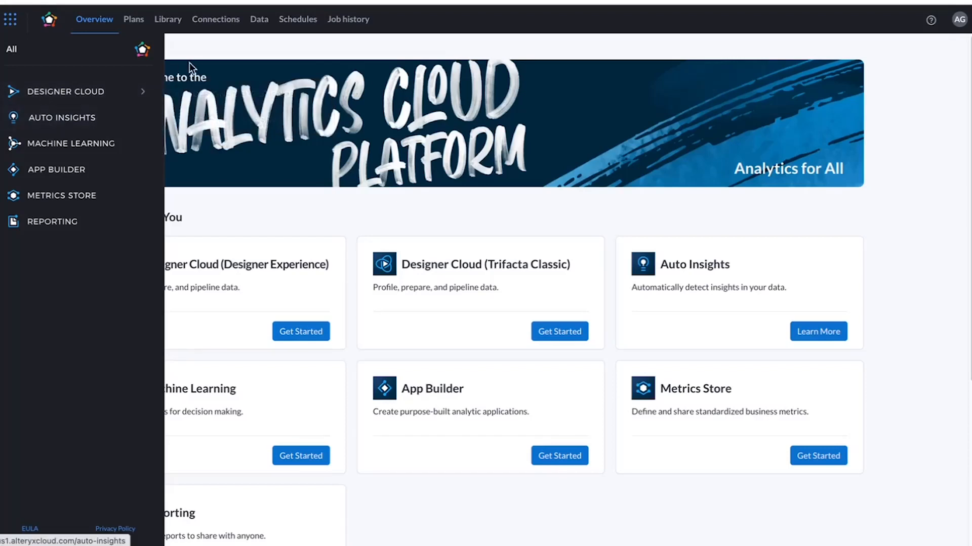
Browse the connector types available for a new connection, close the list without choosing one and open the Data page.
click(206, 53)
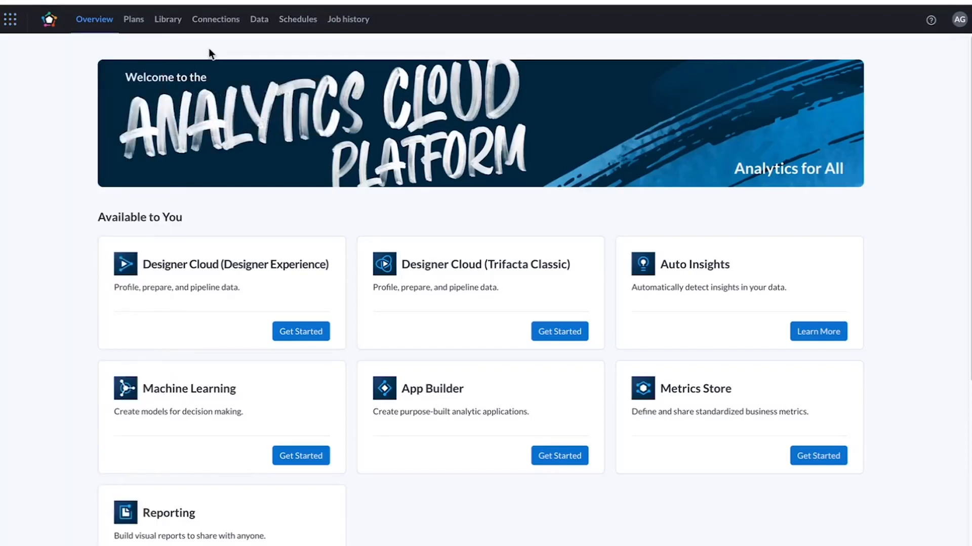
click(210, 21)
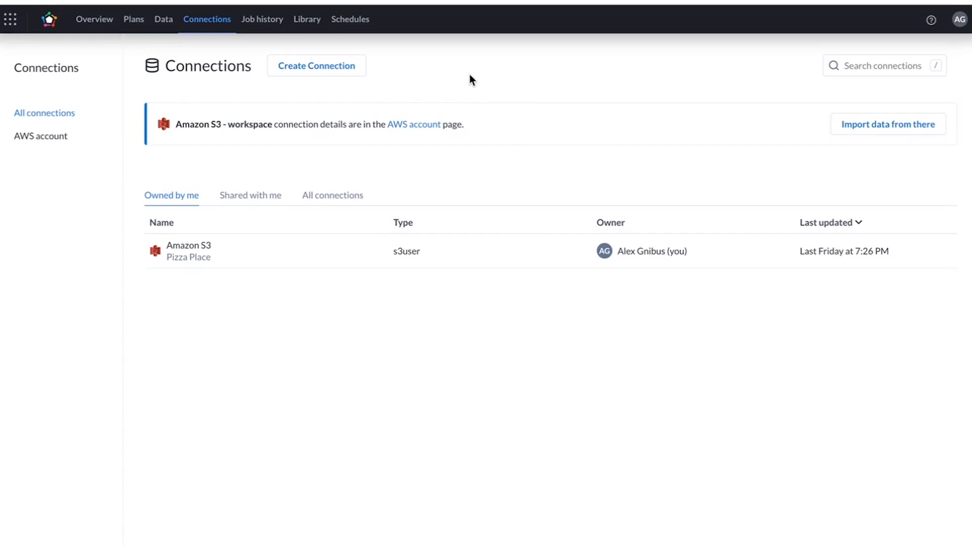
click(320, 66)
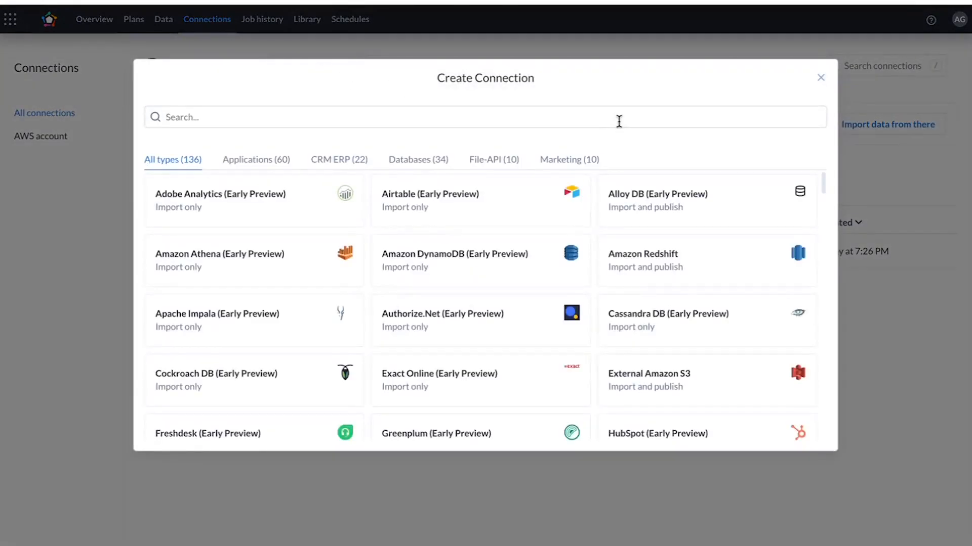
scroll(793, 282, down, 5)
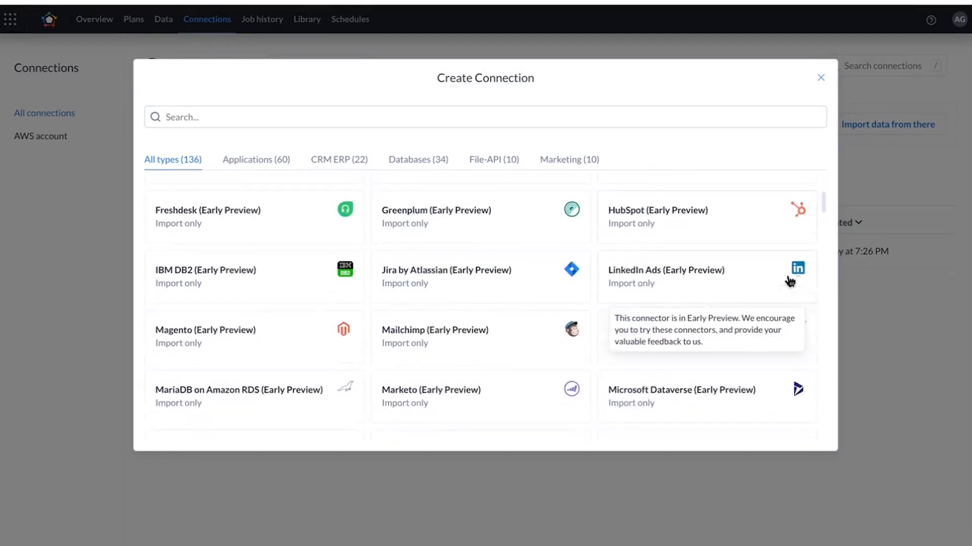
scroll(711, 280, down, 3)
scroll(712, 286, down, 5)
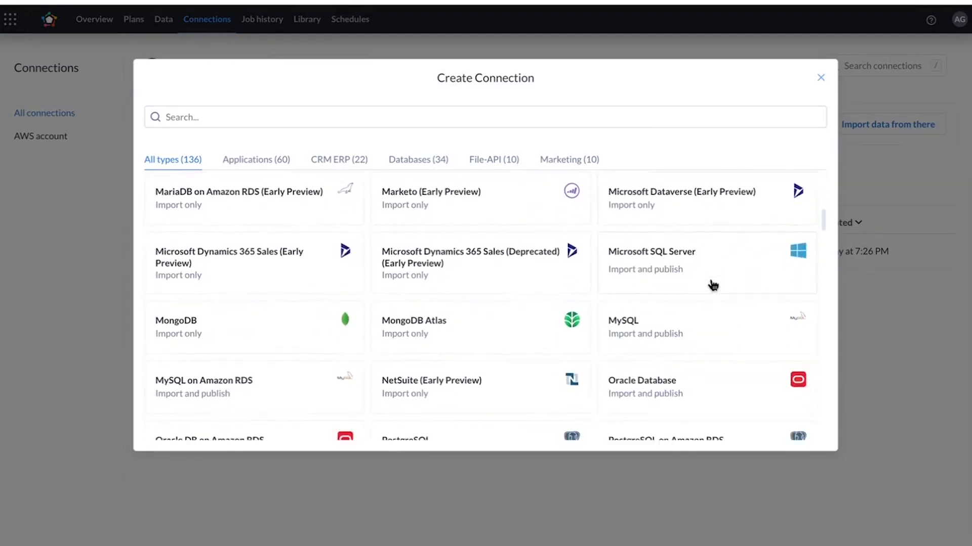
scroll(712, 281, down, 3)
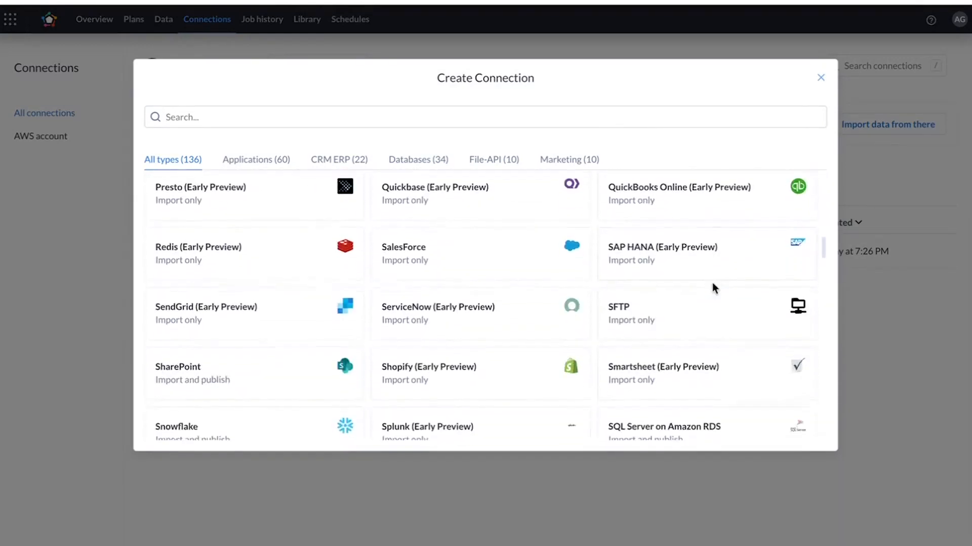
click(820, 77)
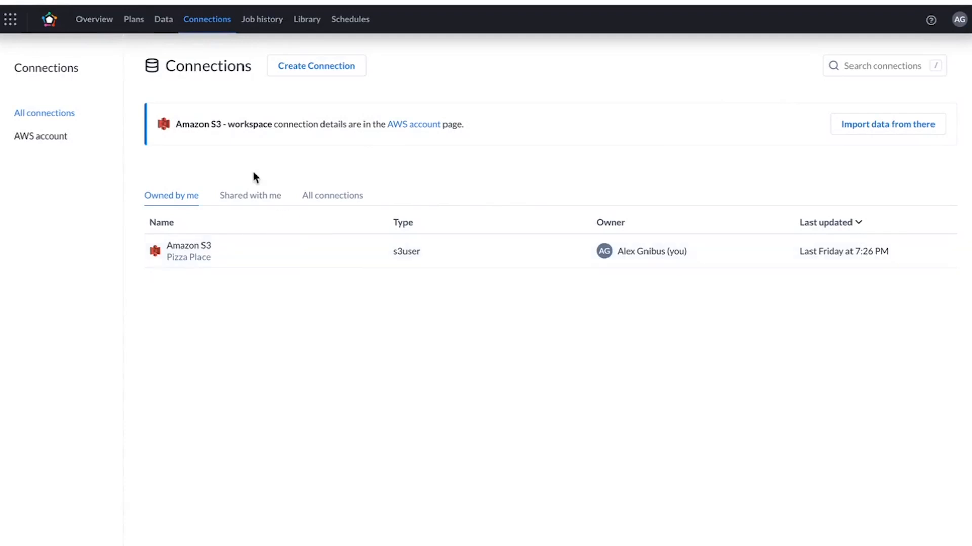
click(165, 21)
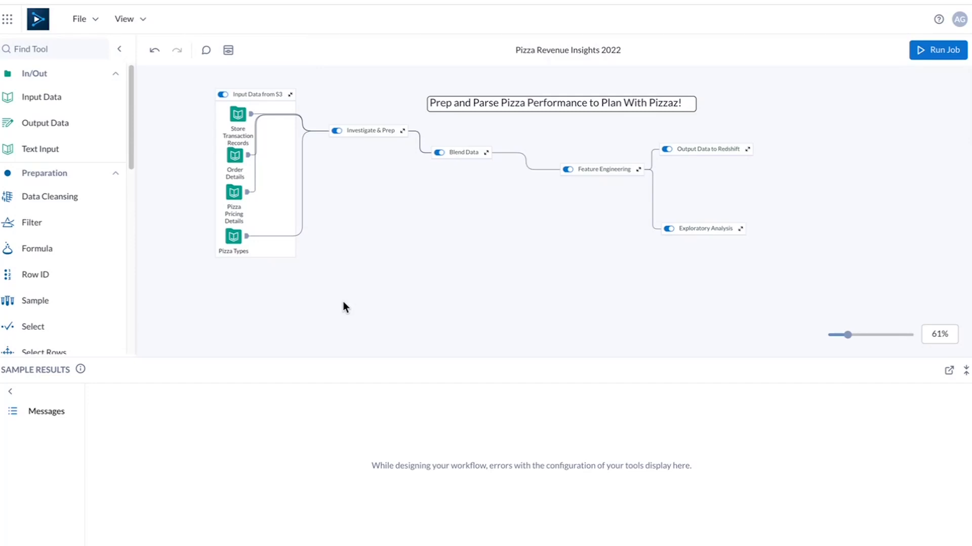
Expand the Investigate & Prep, Blend Data, Feature Engineering, Output Data to Redshift and Exploratory Analysis containers in the Pizza Revenue Insights 2022 workflow.
scroll(431, 286, up, 1)
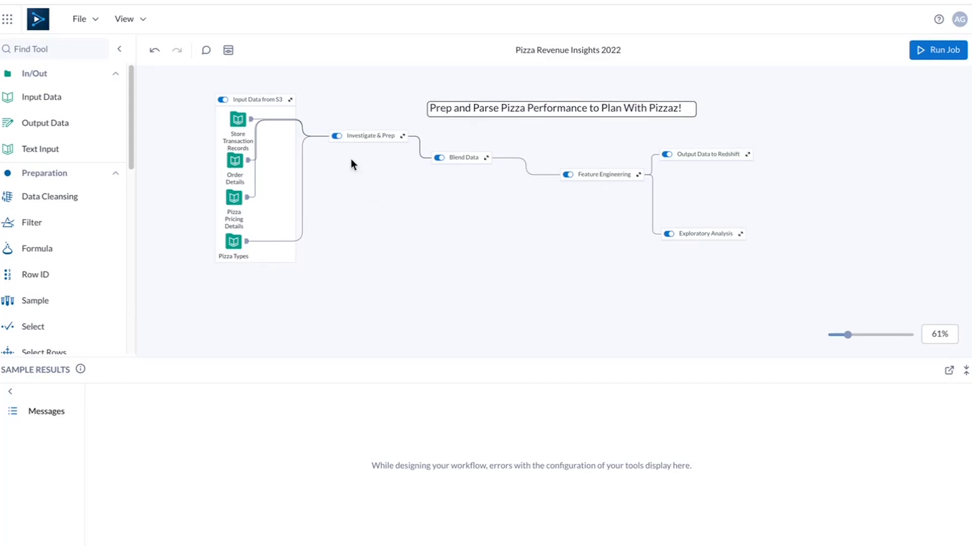
click(259, 100)
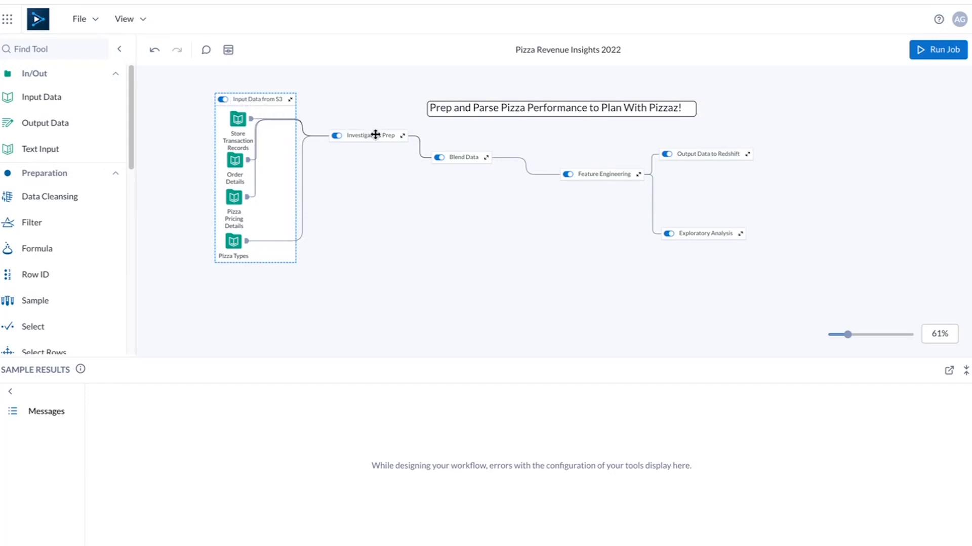
click(402, 135)
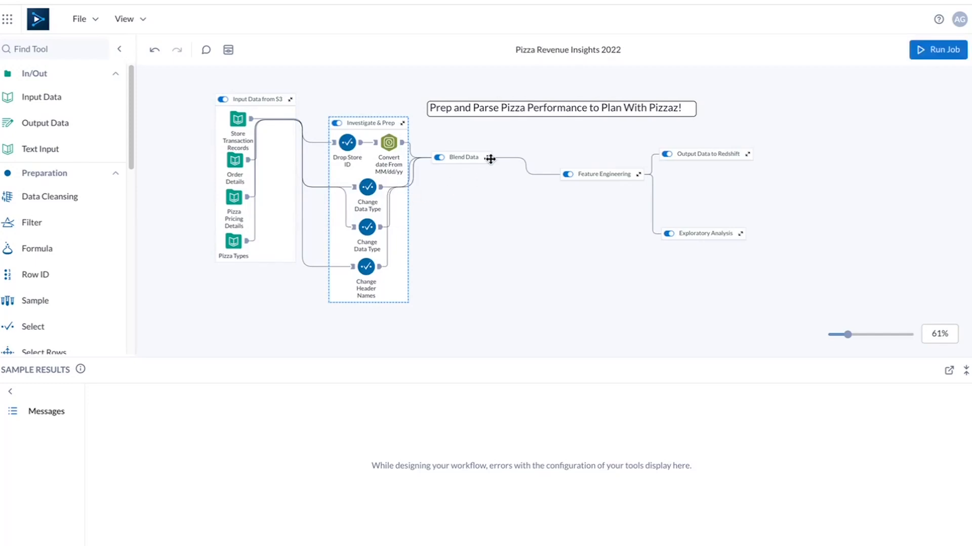
click(488, 158)
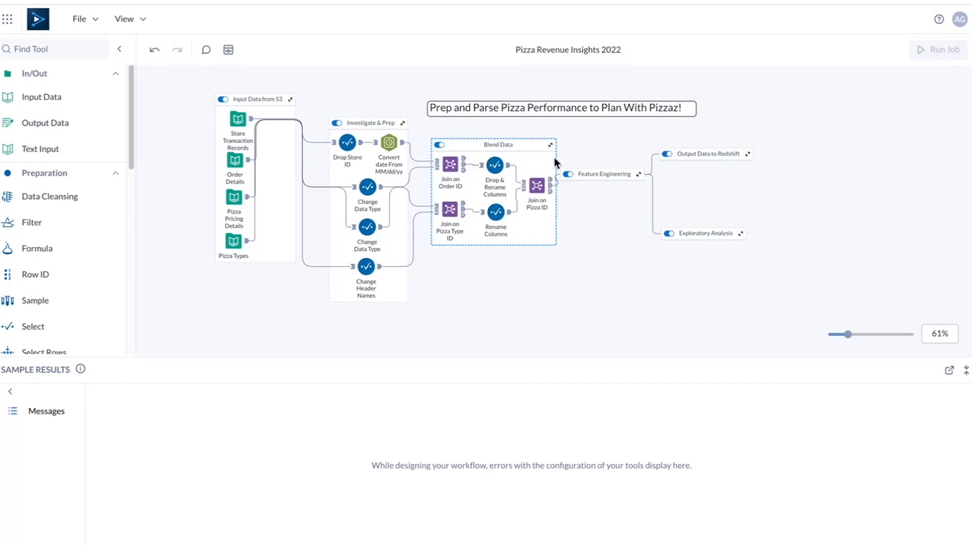
click(638, 174)
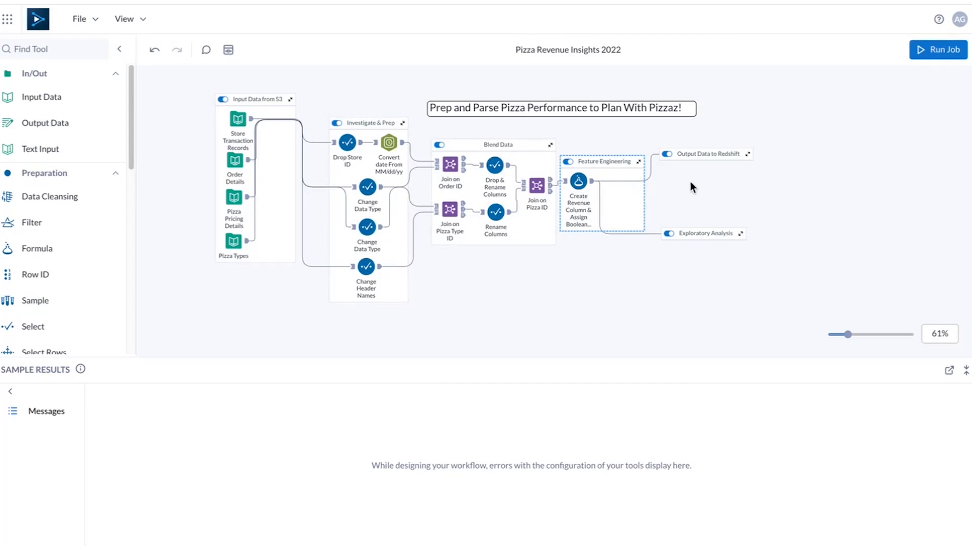
click(748, 154)
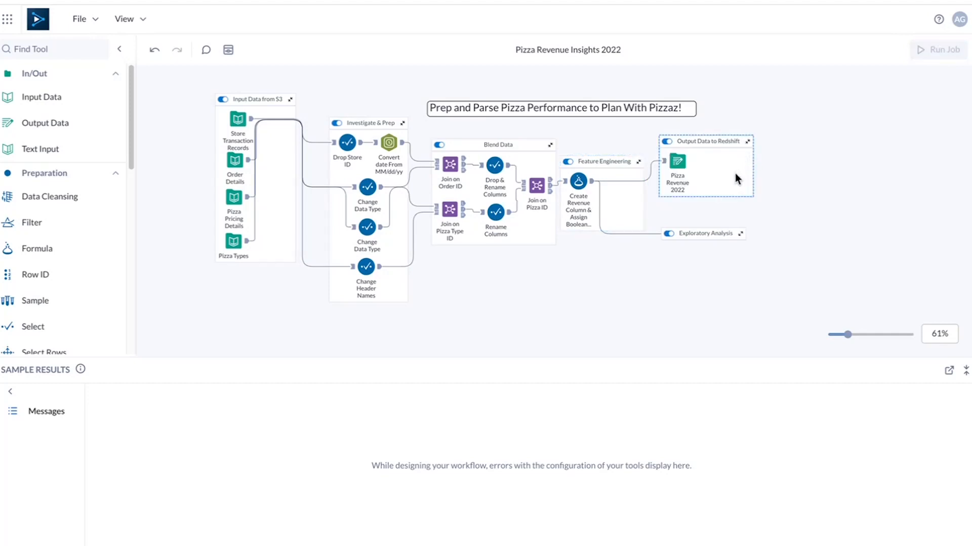
click(740, 233)
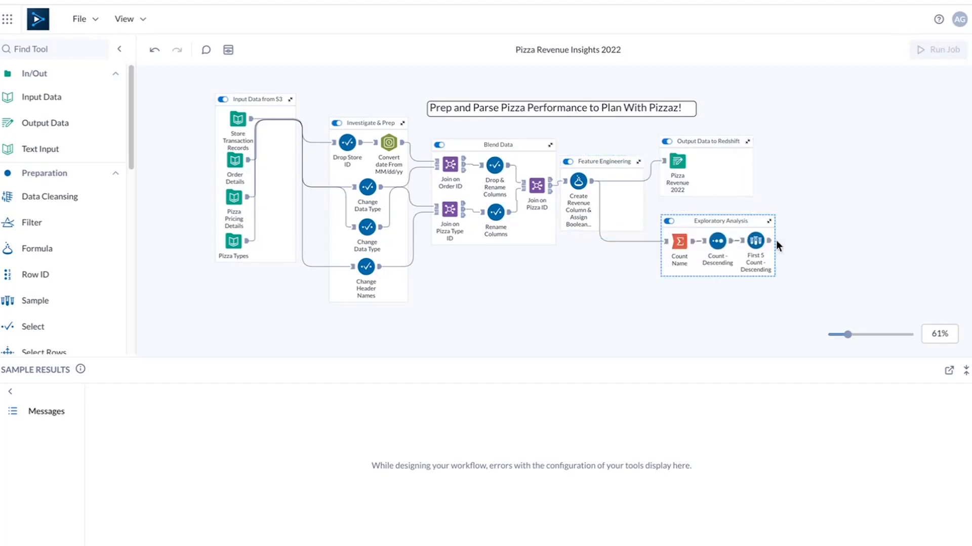
click(800, 248)
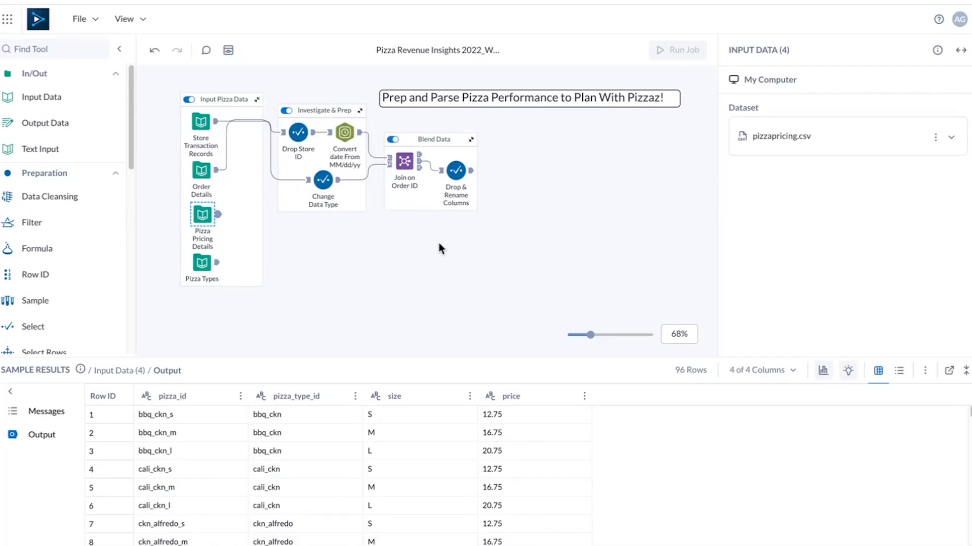
Inspect the column profiles and data types of the Pizza Pricing Details input, and return to its data view.
scroll(442, 248, up, 1)
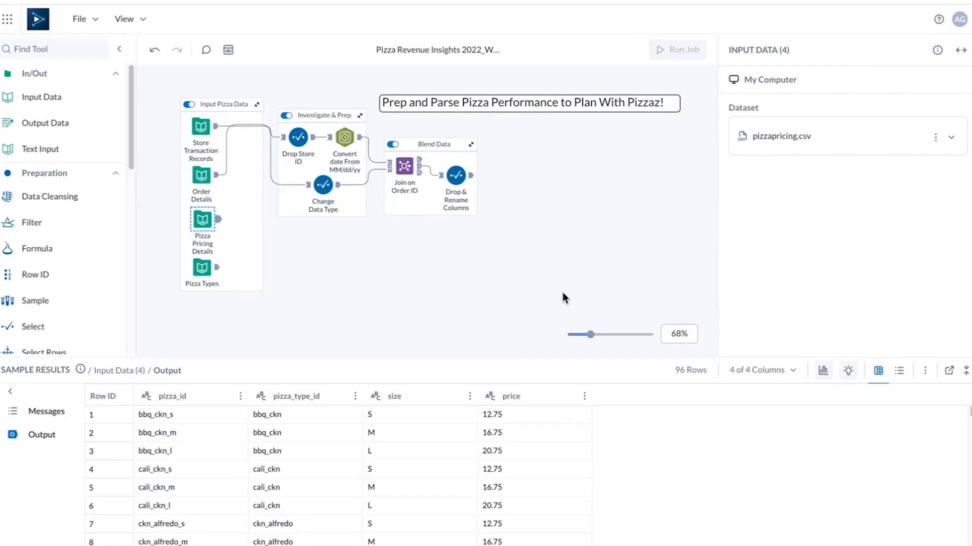
scroll(564, 275, up, 1)
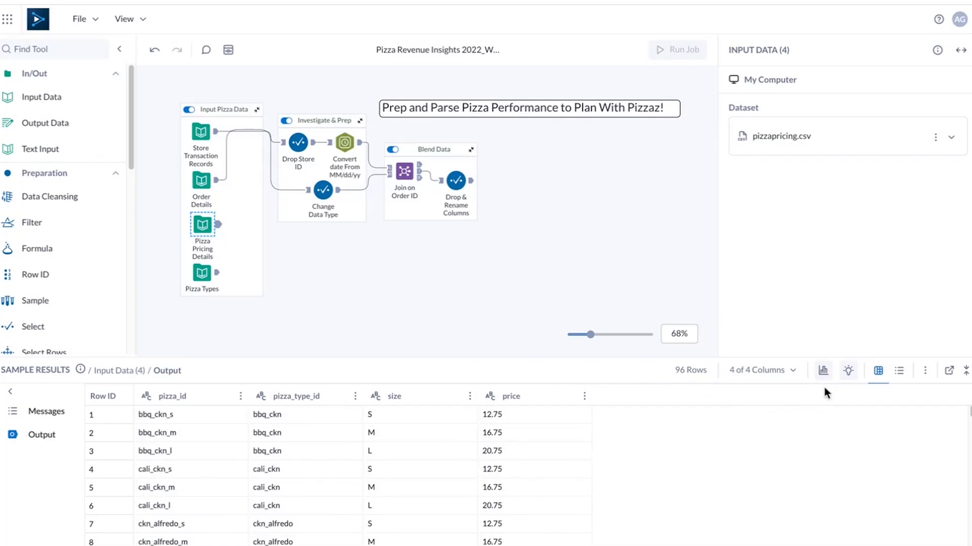
click(823, 372)
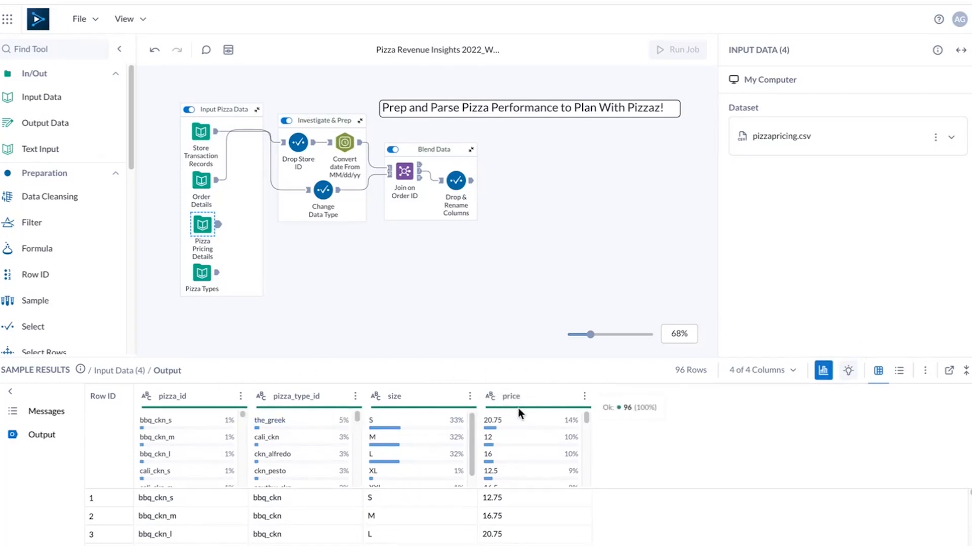
click(823, 371)
click(900, 375)
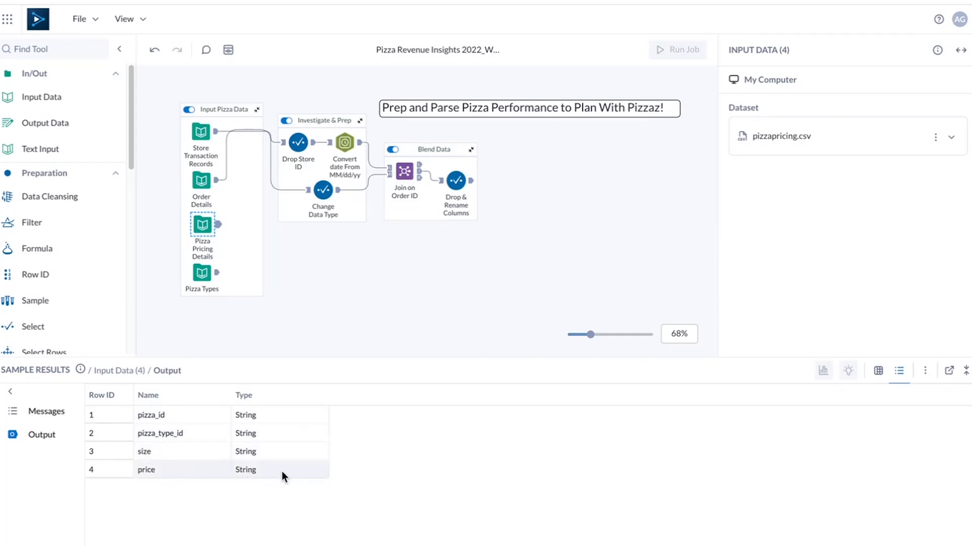
click(877, 372)
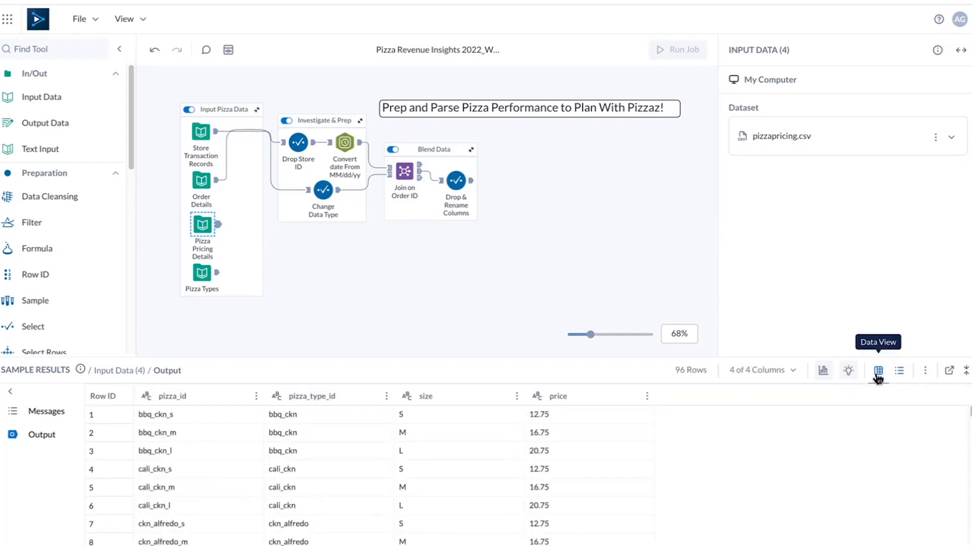
Change the pizza pricing price column's data type to Float and move the resulting Select tool into the Investigate & Prep container.
click(646, 397)
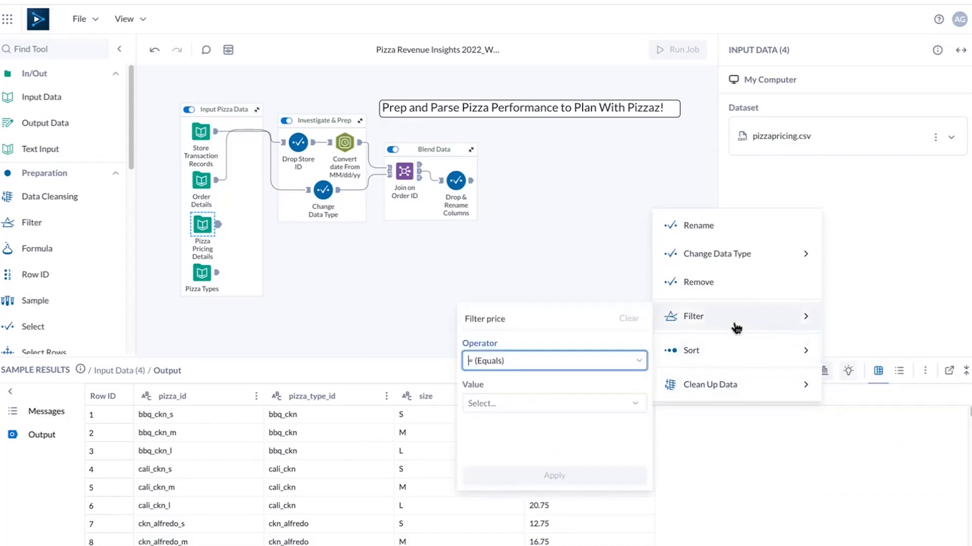
mouse_move(724, 258)
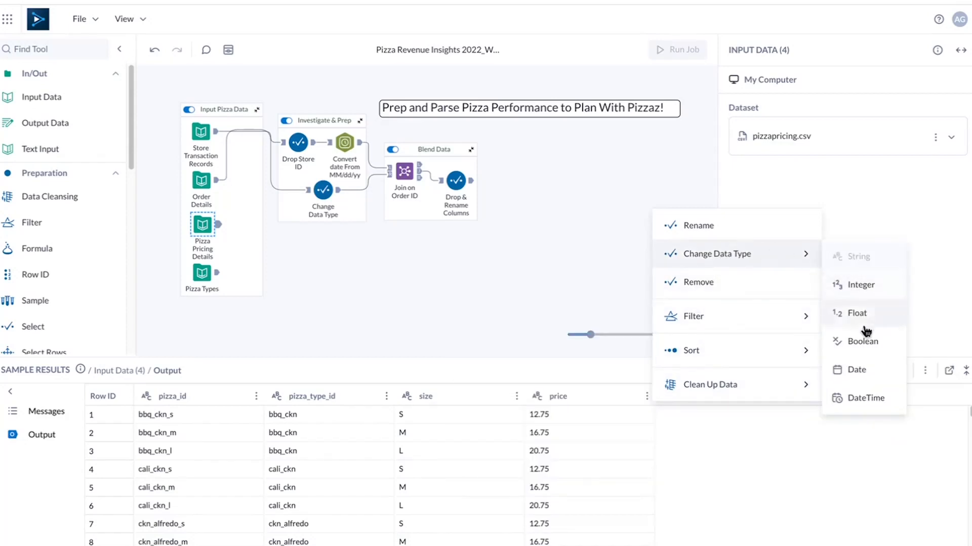
click(857, 313)
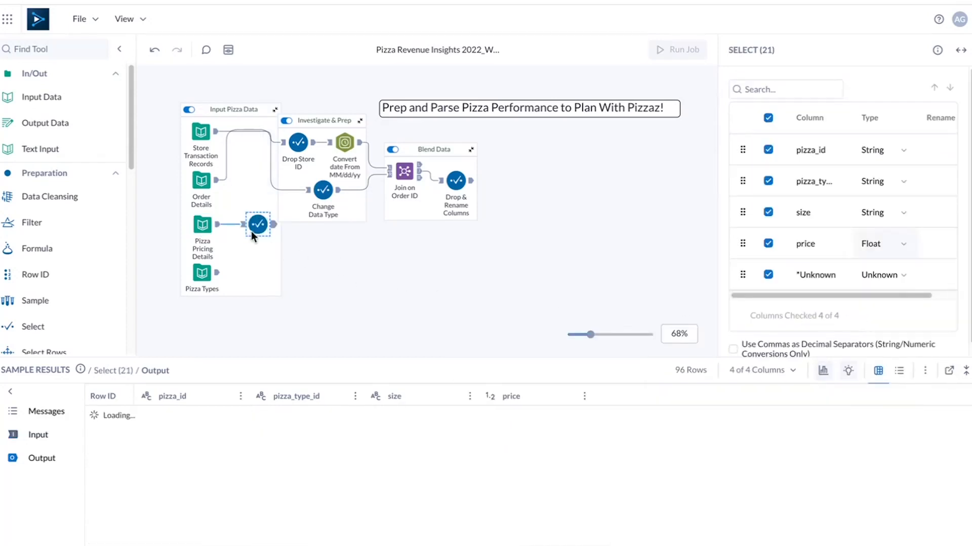
drag(257, 225, 323, 222)
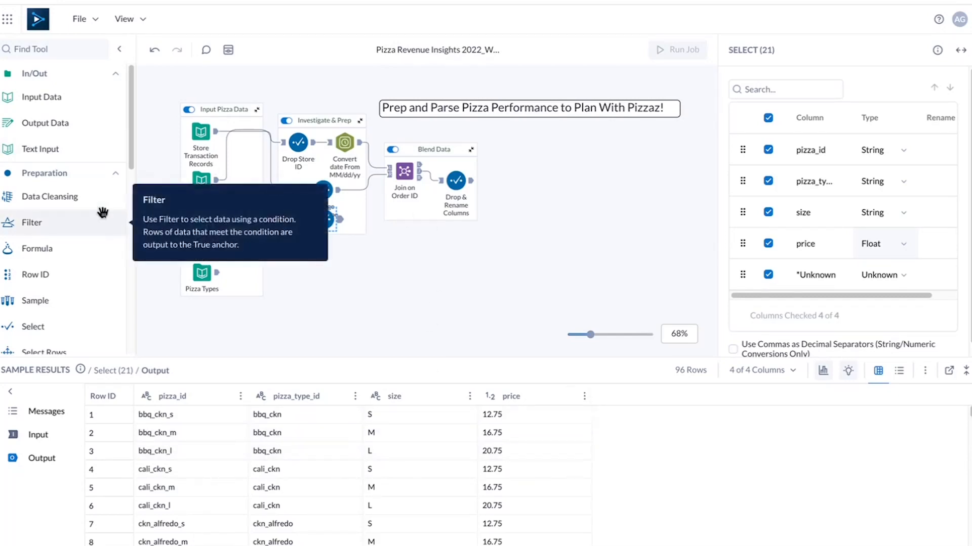
Add a Select tool after Pizza Types in Investigate & Prep and rename its columns to Pizza Type ID, Name, Category and Ingredients.
scroll(71, 273, down, 2)
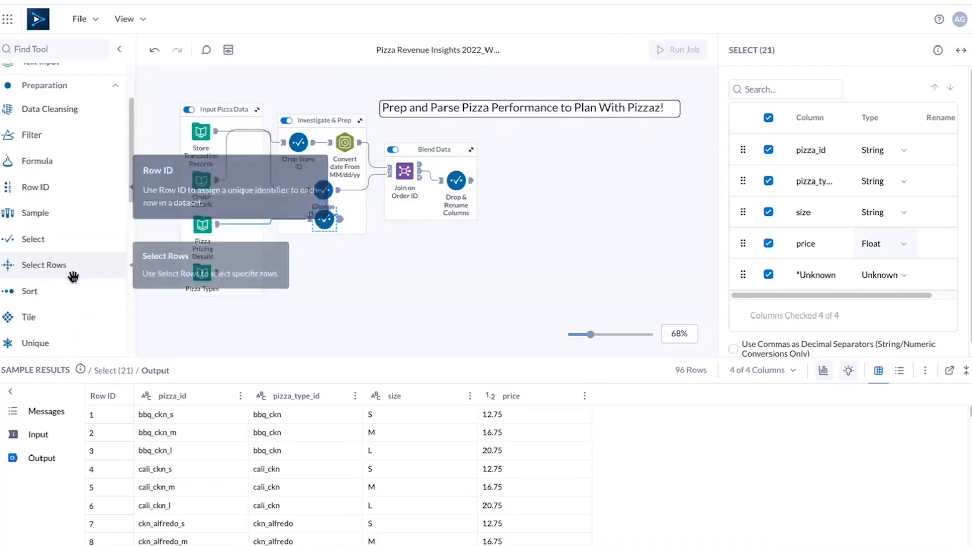
drag(53, 221, 349, 252)
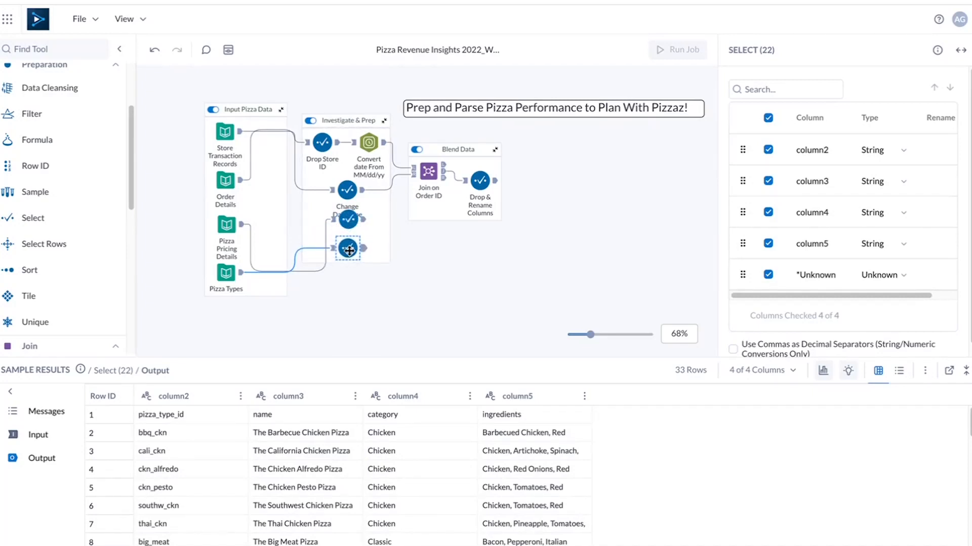
click(928, 151)
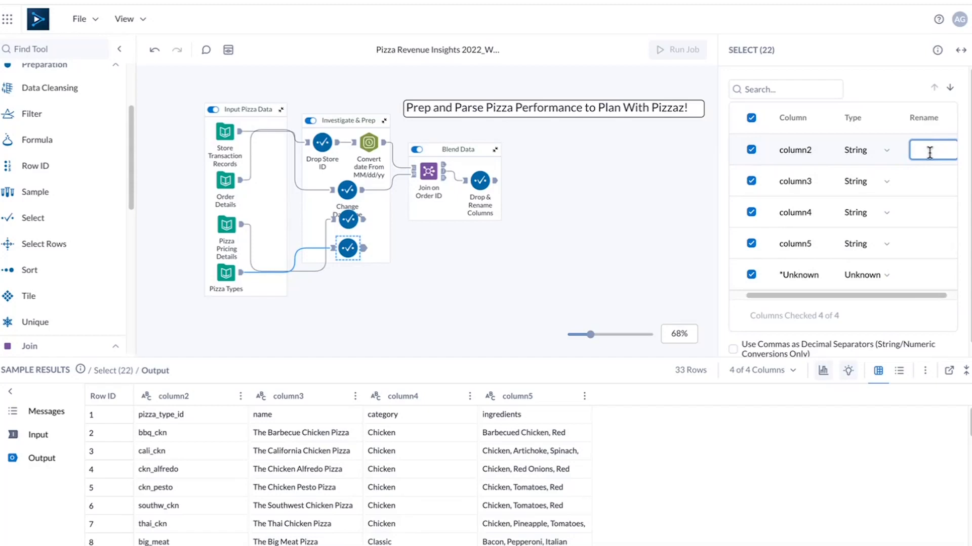
text(Pizza Type ID)
click(930, 183)
text(Name)
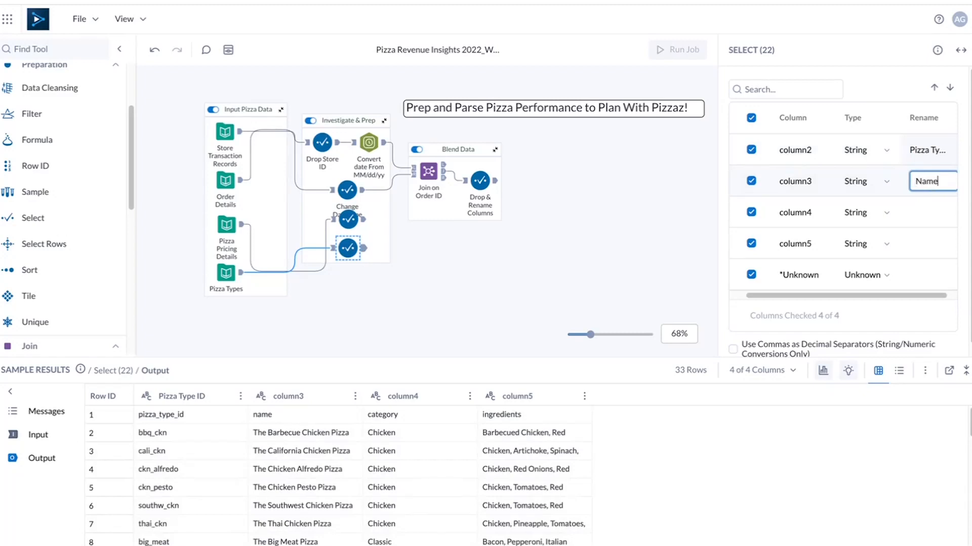
click(928, 209)
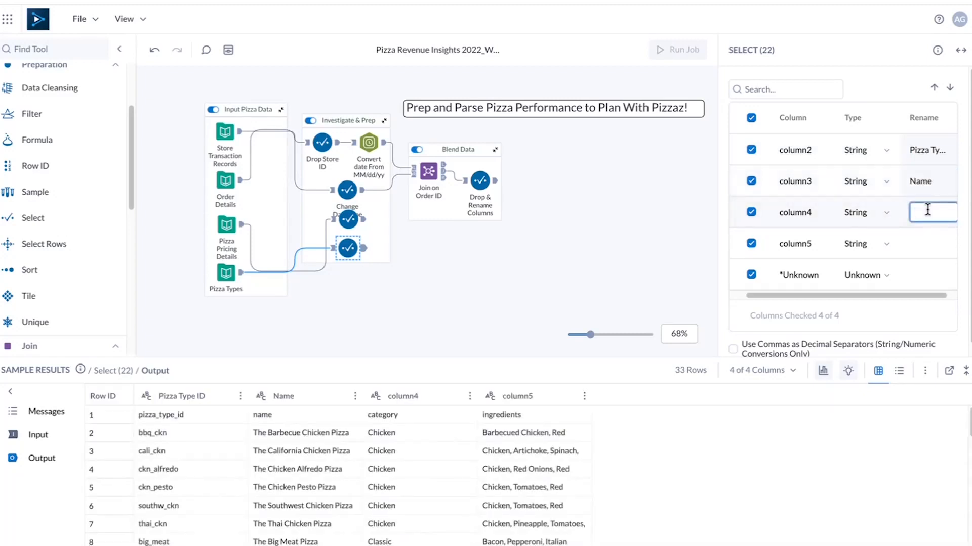
text(Category)
click(922, 243)
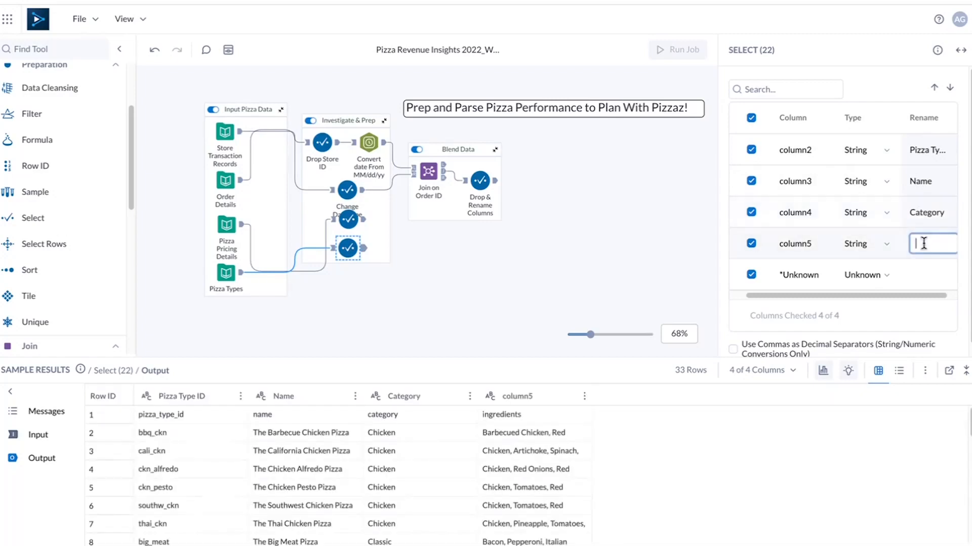
text(Ingredients)
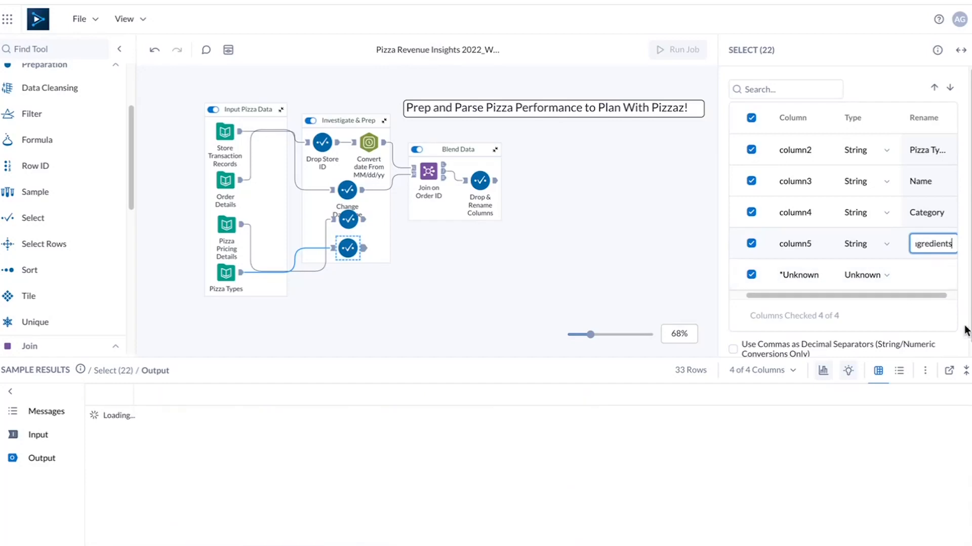
click(955, 350)
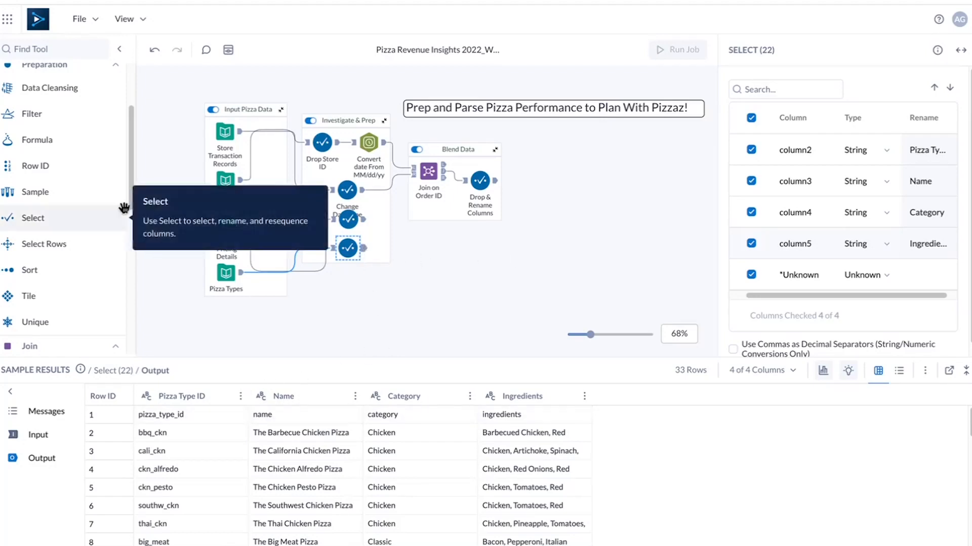
Add a Join tool to the Blend Data container, taking the Pizza Types Select output as left input and the Pizza Pricing Select output as right.
scroll(72, 198, up, 3)
scroll(71, 202, down, 5)
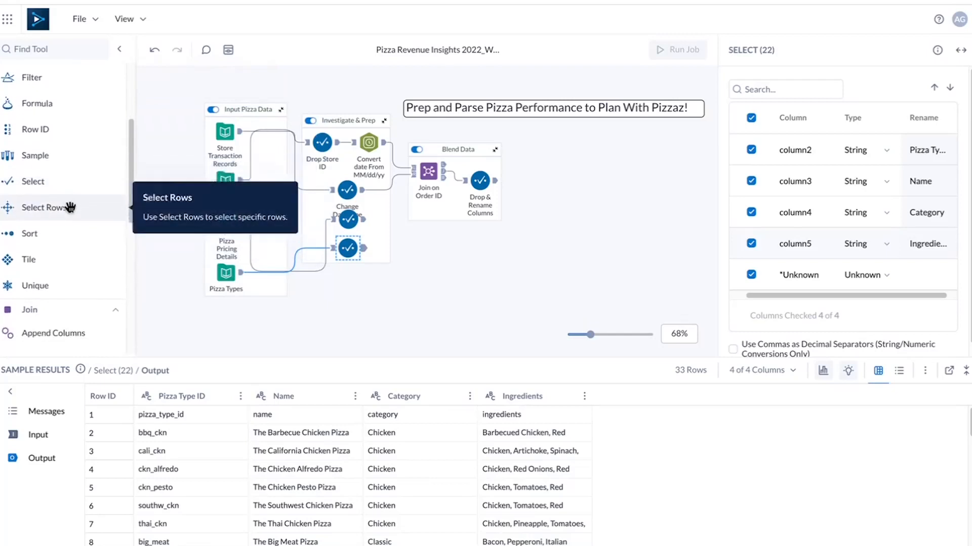
drag(31, 254, 419, 248)
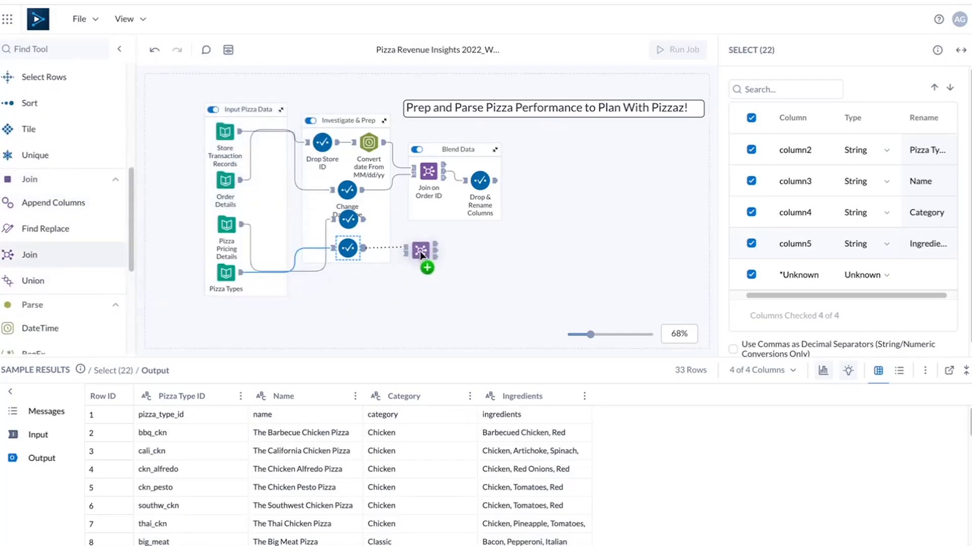
mouse_move(364, 219)
mouse_down()
mouse_move(422, 253)
mouse_move(436, 202)
mouse_move(432, 211)
mouse_up()
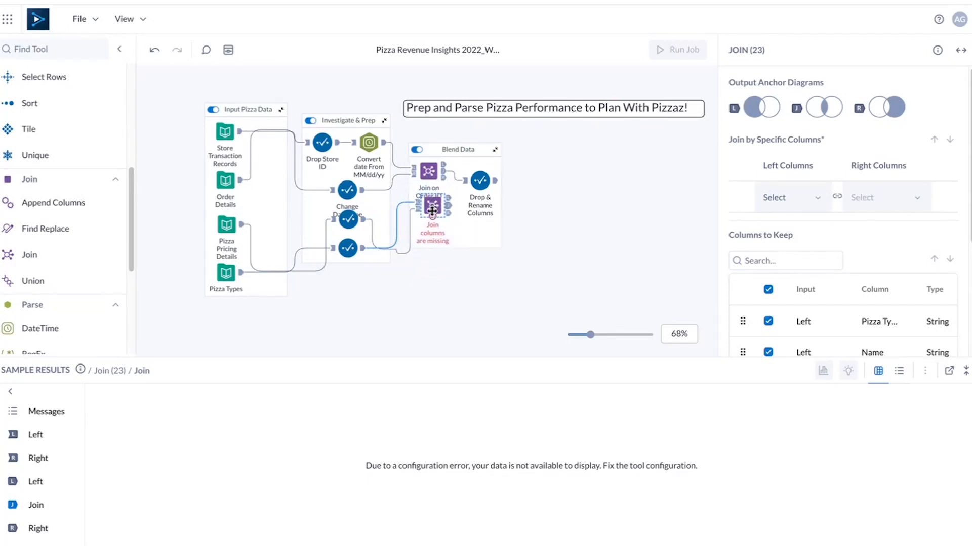
Join the left column Pizza Type ID to the right column pizza_type_id, and review the columns to keep.
click(813, 198)
click(804, 225)
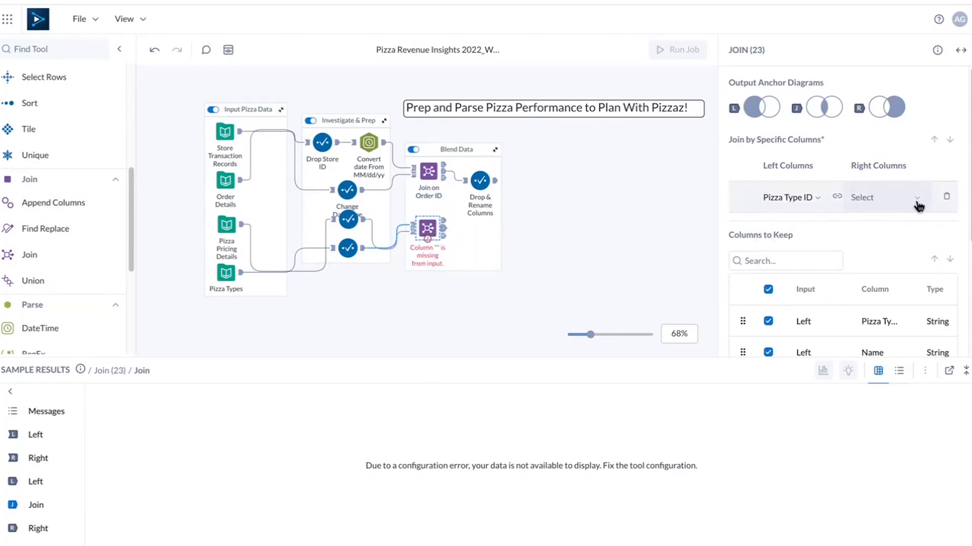
click(918, 202)
click(873, 244)
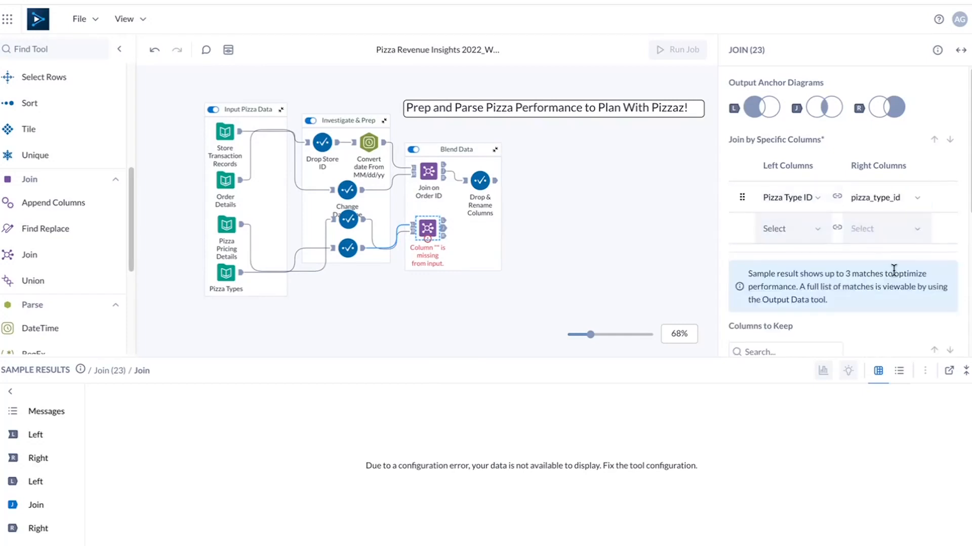
scroll(853, 321, down, 2)
scroll(854, 323, down, 3)
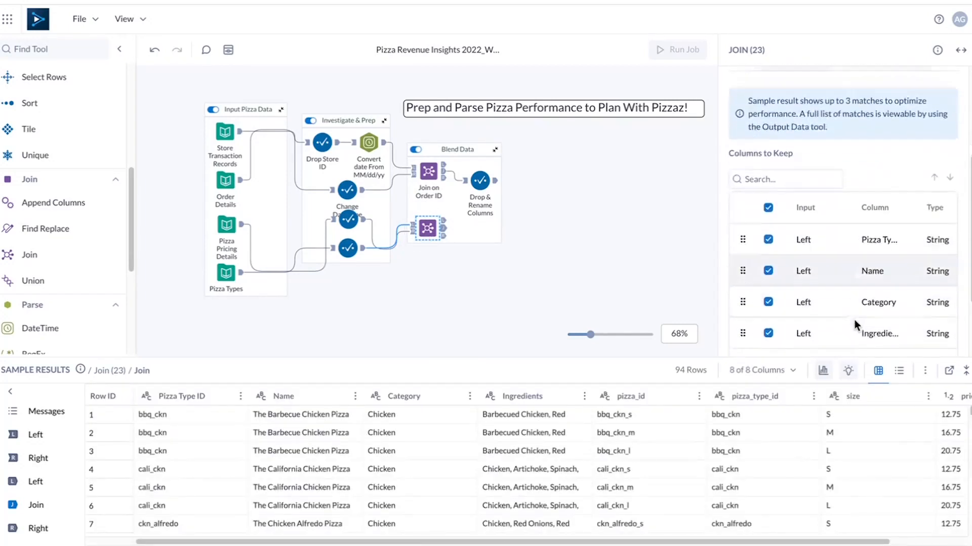
drag(840, 353, 913, 347)
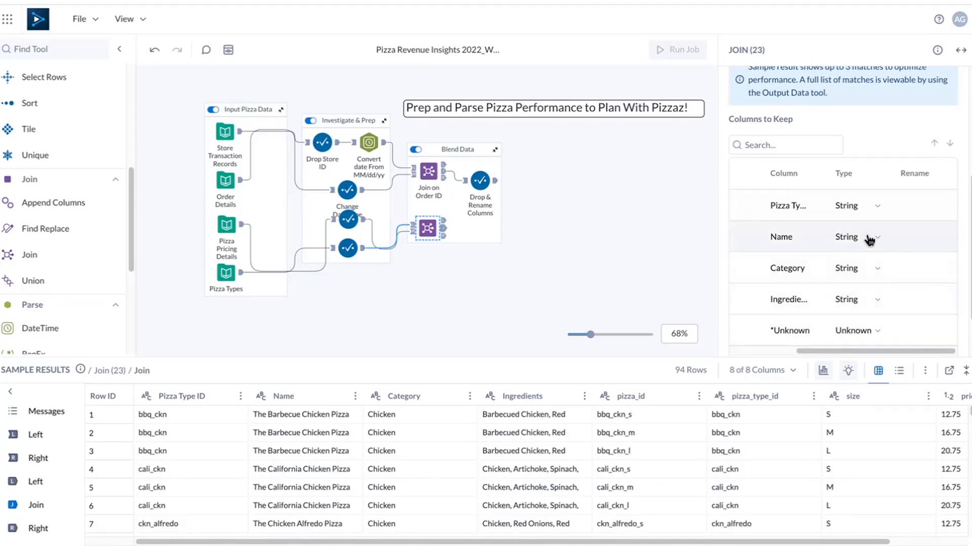
drag(876, 351, 801, 351)
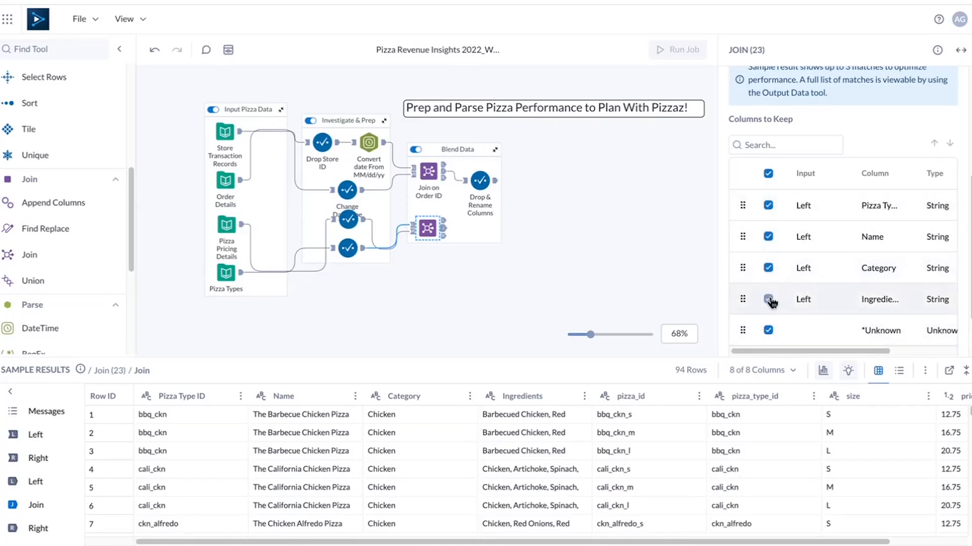
Add a Select tool to the matched output of the pizza type join in Blend Data and exclude the Pizza Type ID column.
mouse_move(44, 224)
scroll(44, 224, up, 6)
drag(35, 212, 474, 229)
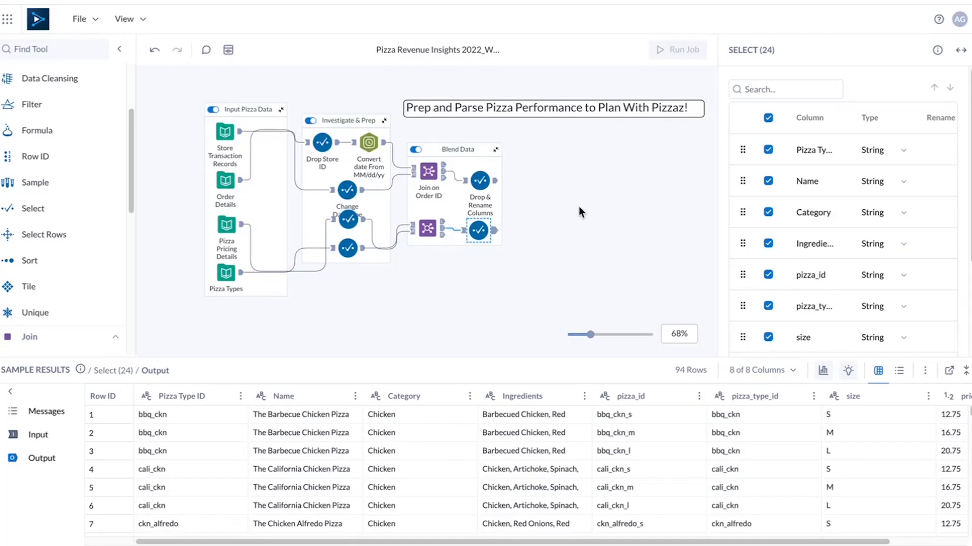
click(768, 150)
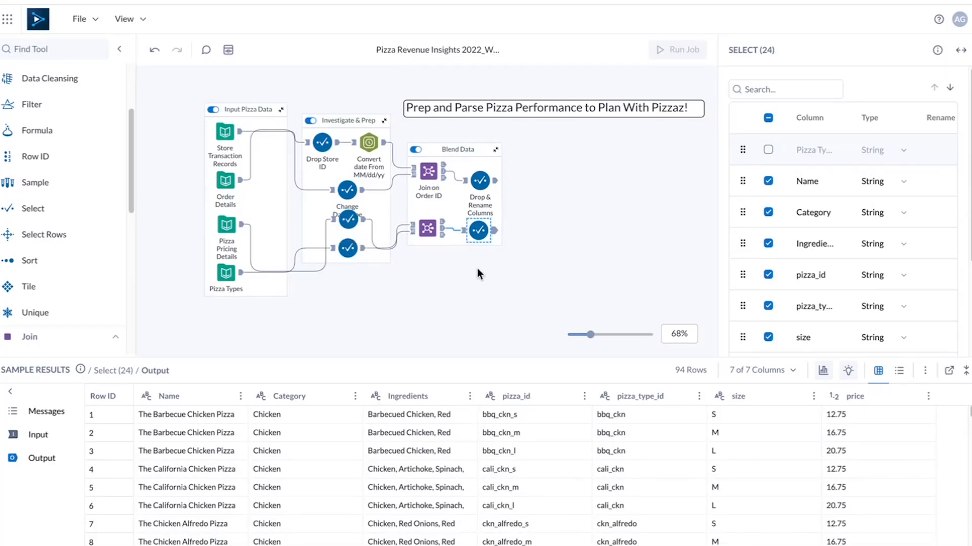
Label the new Select tool "Drop & Rename Columns" and shift it slightly down within the Blend Data container.
right_click(477, 242)
click(513, 341)
text(Drop)
text( & Ren)
text(ame Columns)
click(638, 247)
drag(480, 232, 480, 237)
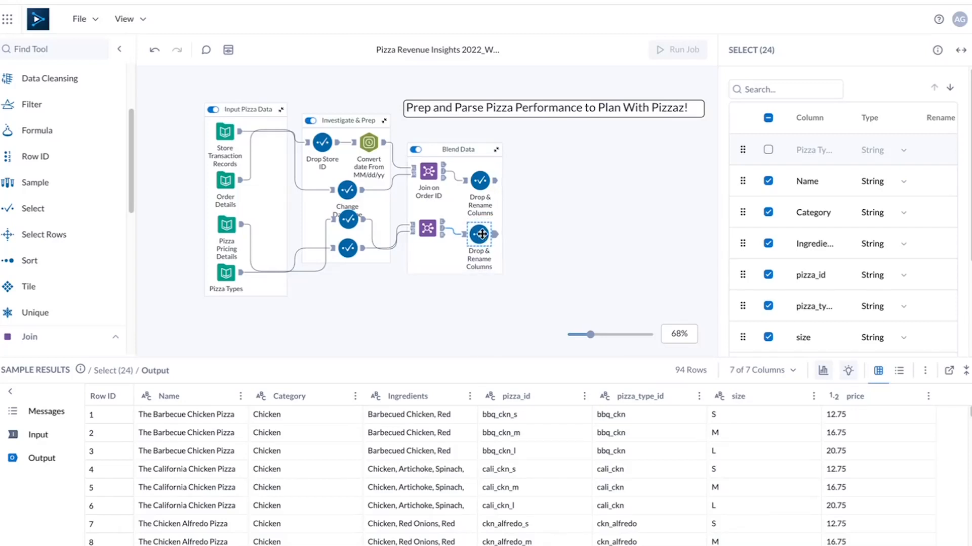
Join the two Drop & Rename Columns outputs in Blend Data, matching left Pizza ID to right pizza_id, and review the joined data.
scroll(35, 238, down, 3)
drag(30, 266, 530, 208)
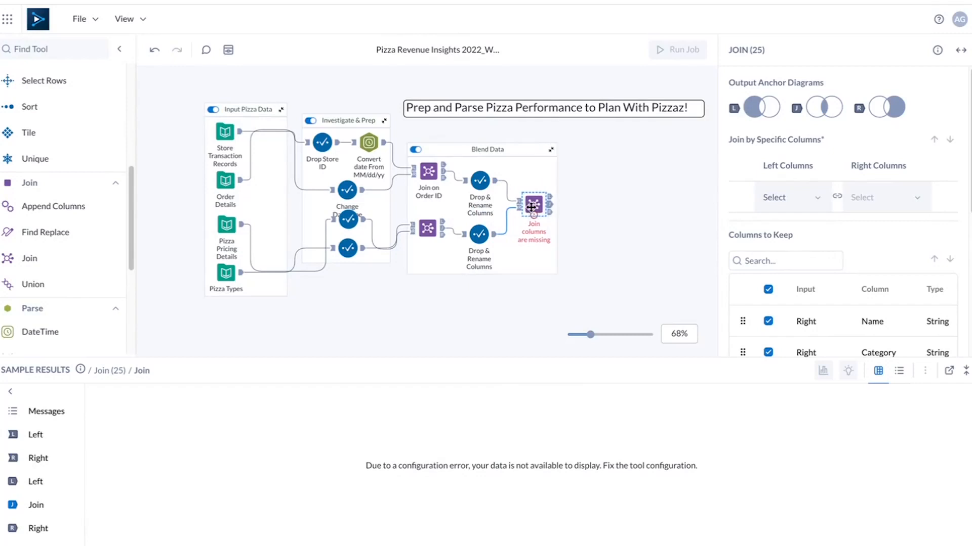
click(809, 202)
click(802, 329)
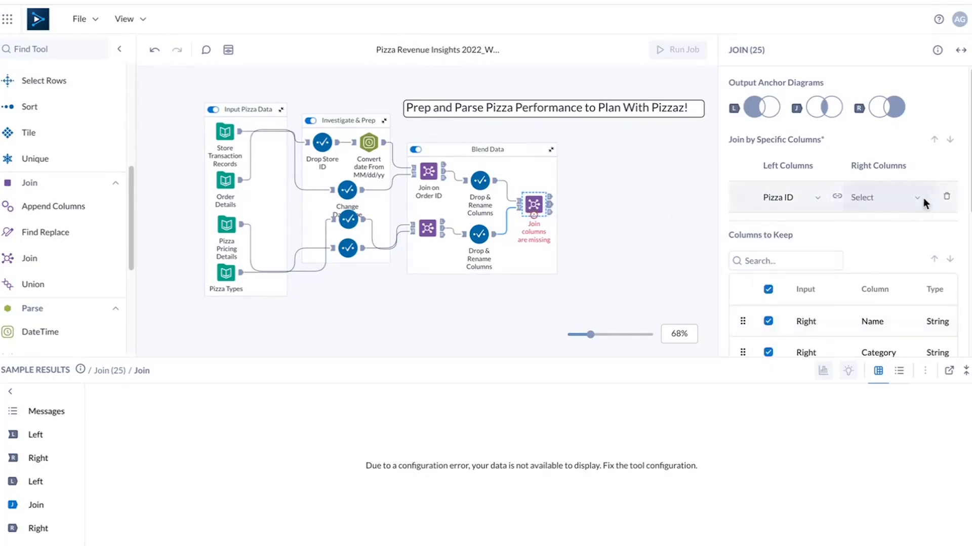
click(918, 200)
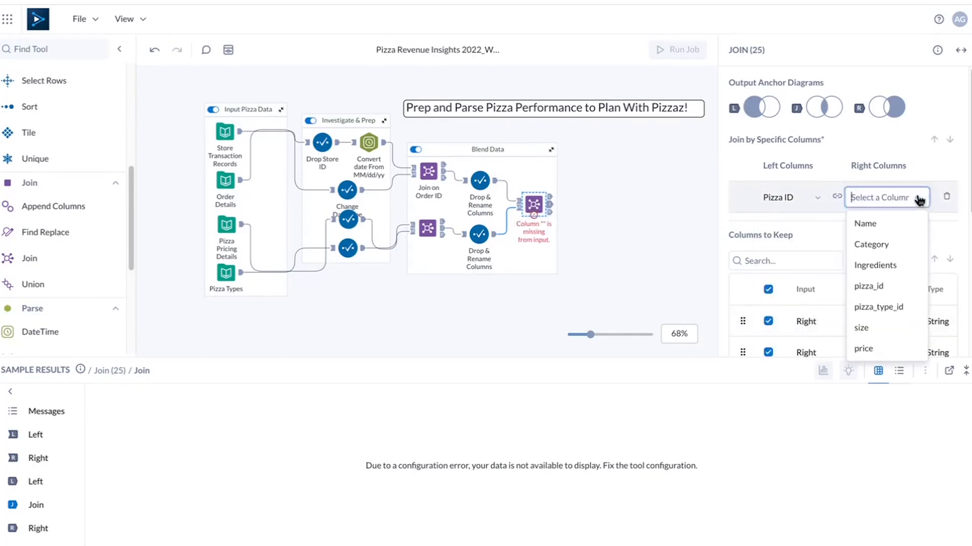
click(884, 286)
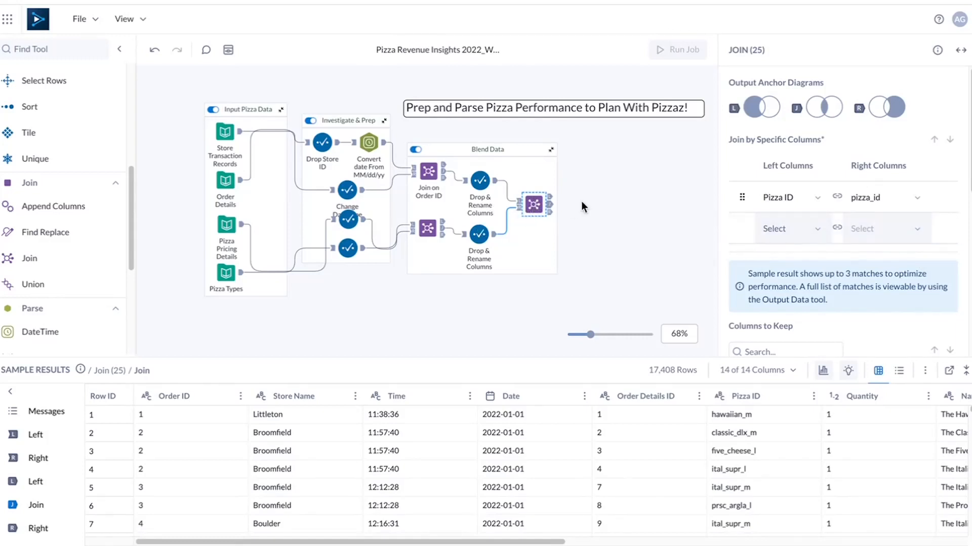
mouse_move(768, 103)
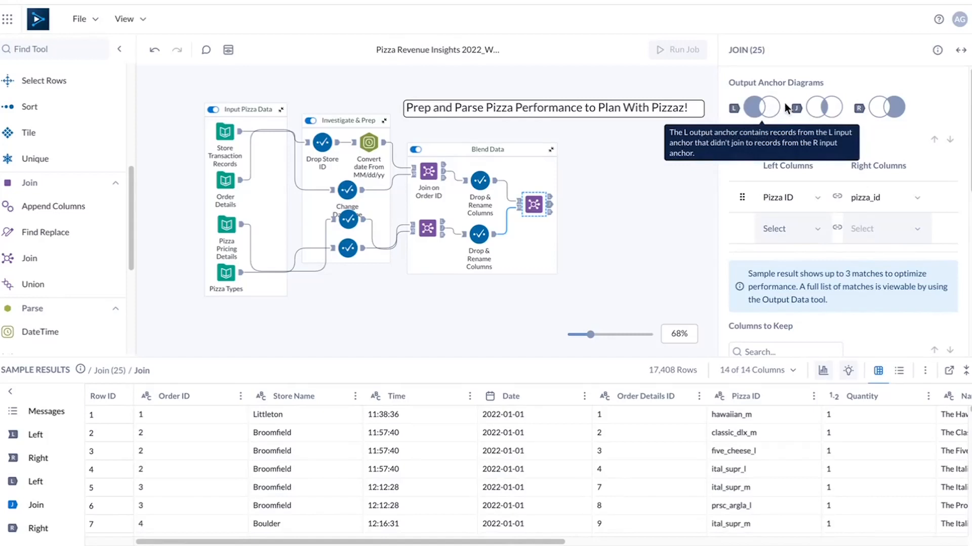
mouse_move(838, 109)
mouse_move(889, 108)
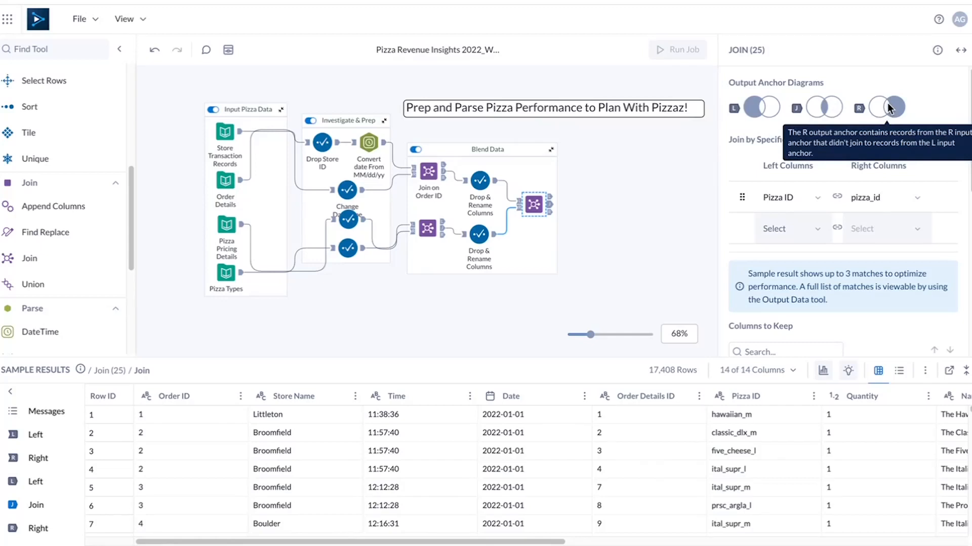
drag(536, 542, 907, 542)
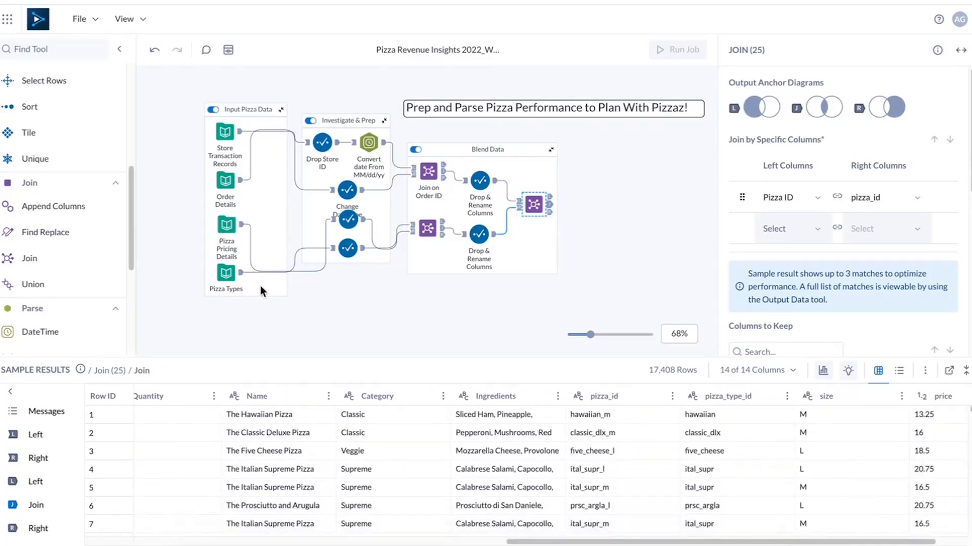
Add a new tool container beside Blend Data and name it "Feature Engineering".
click(230, 52)
drag(416, 211, 603, 179)
double_click(630, 175)
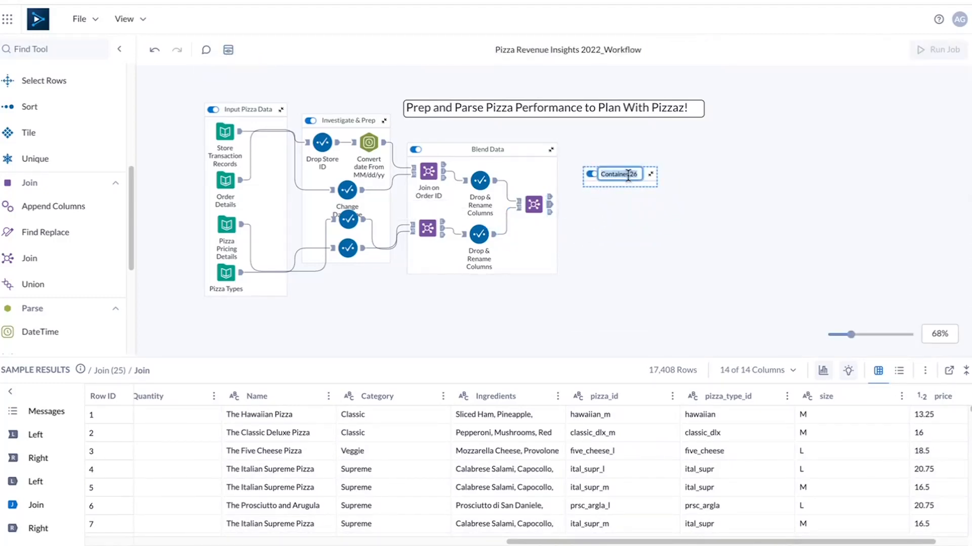
text(Featur)
text(e Engineering)
click(657, 239)
drag(640, 172, 634, 176)
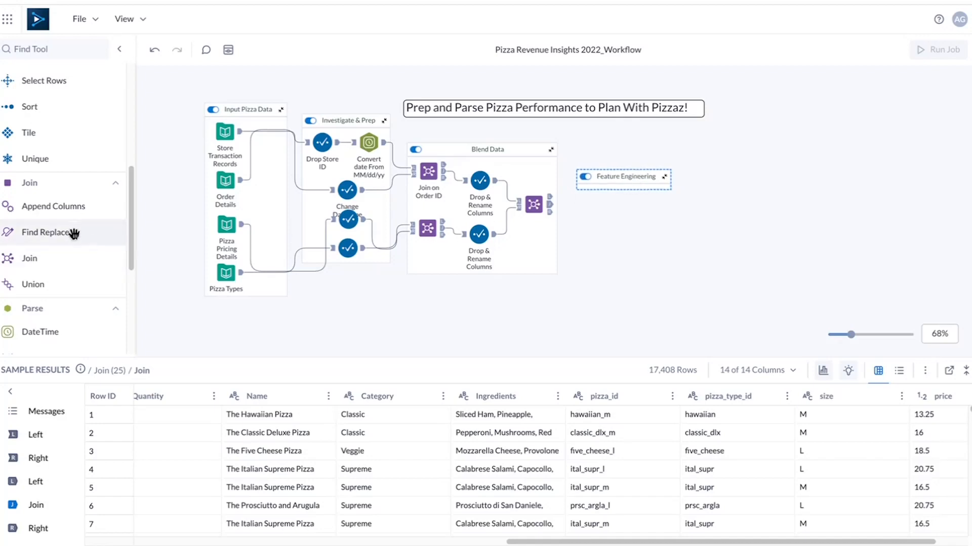
Add a Formula tool after the final join, inside Feature Engineering, with output column Revenue of type Float.
scroll(75, 262, up, 1)
scroll(74, 262, up, 5)
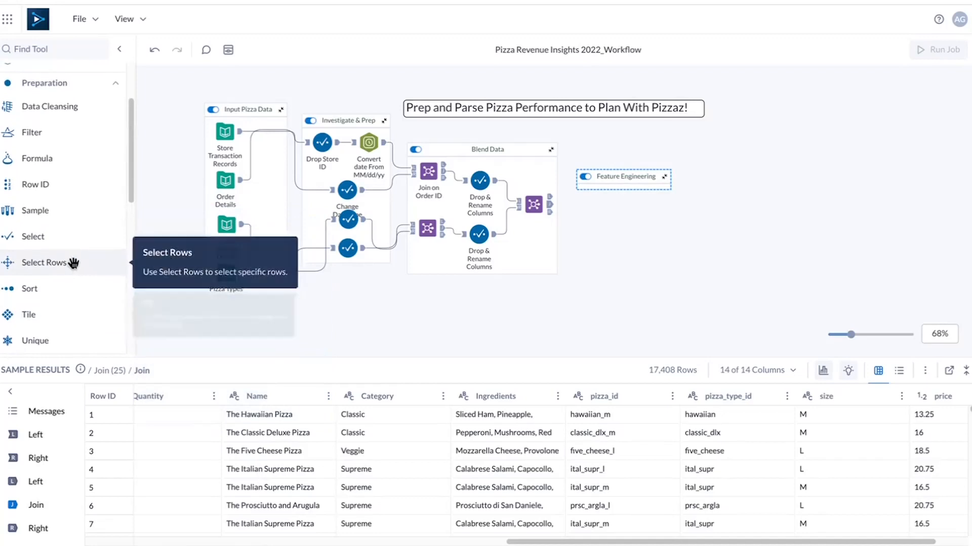
drag(37, 159, 583, 205)
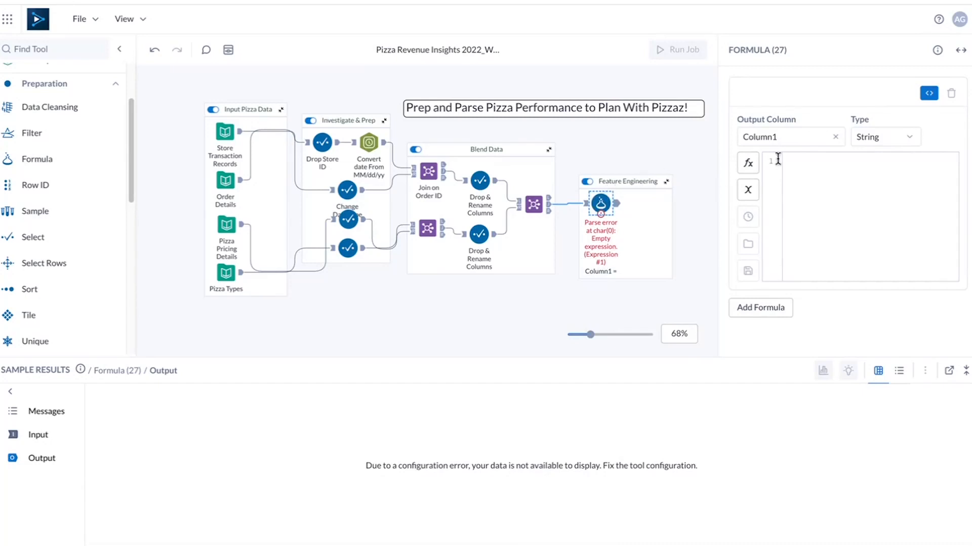
drag(789, 137, 727, 135)
text(Revenue)
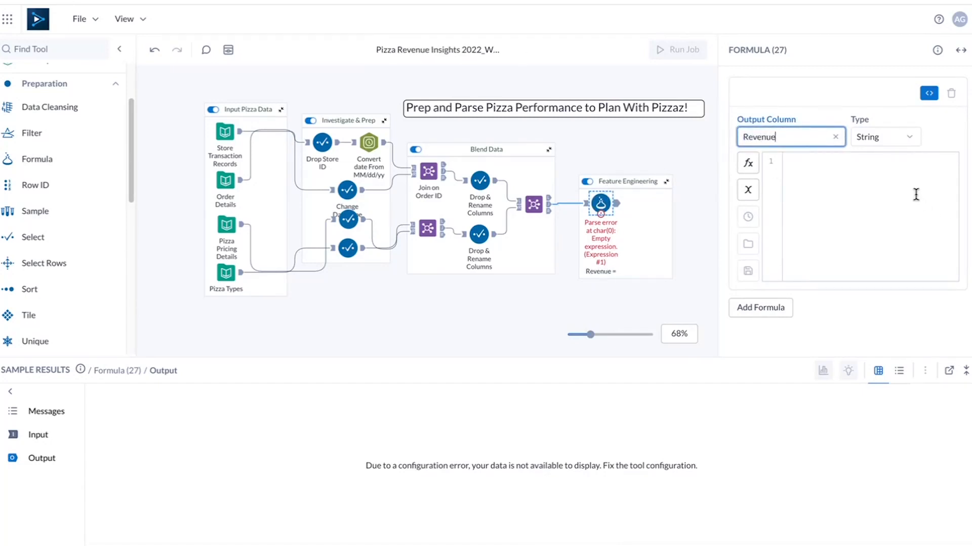
click(914, 139)
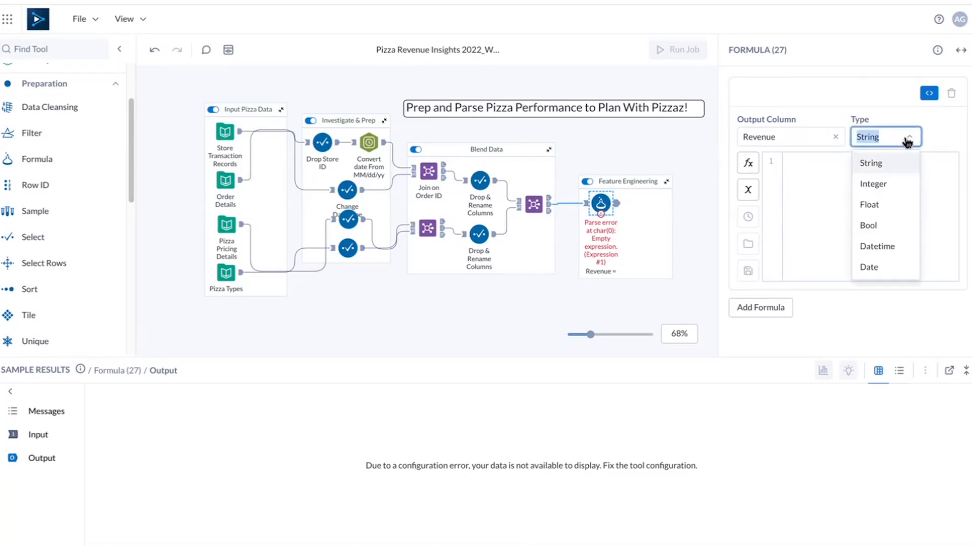
click(887, 209)
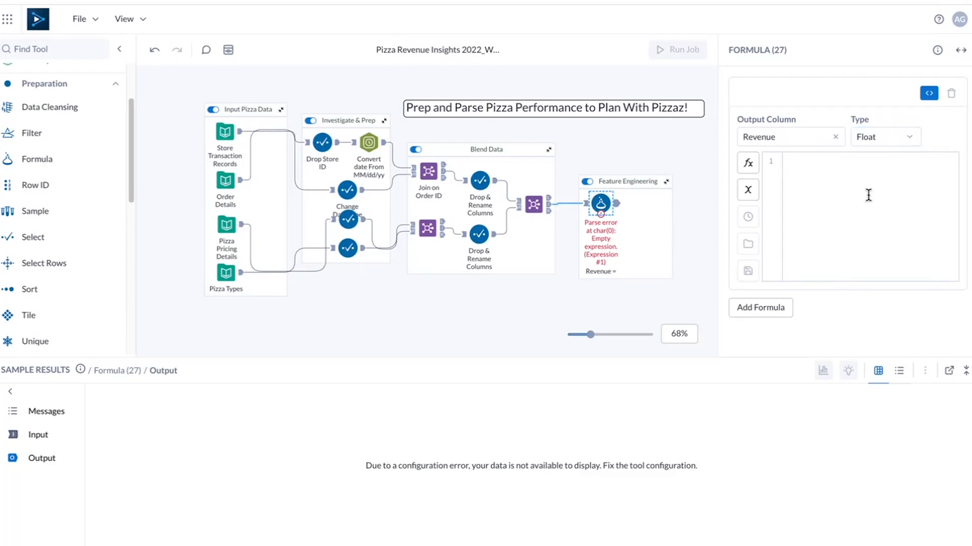
Define the Revenue expression as [price]*[Quantity] and check the new column in the sample results.
text([)
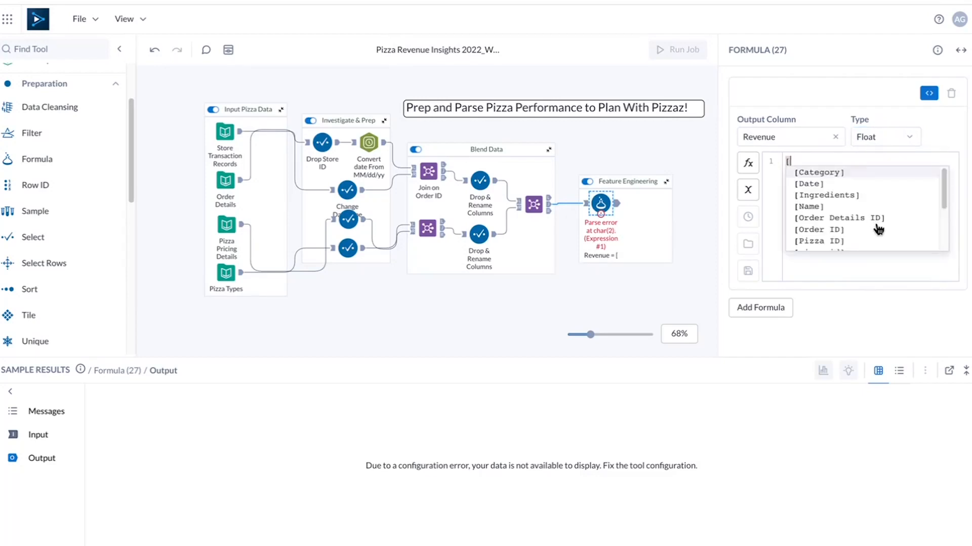
scroll(878, 230, down, 1)
scroll(878, 228, down, 1)
click(834, 200)
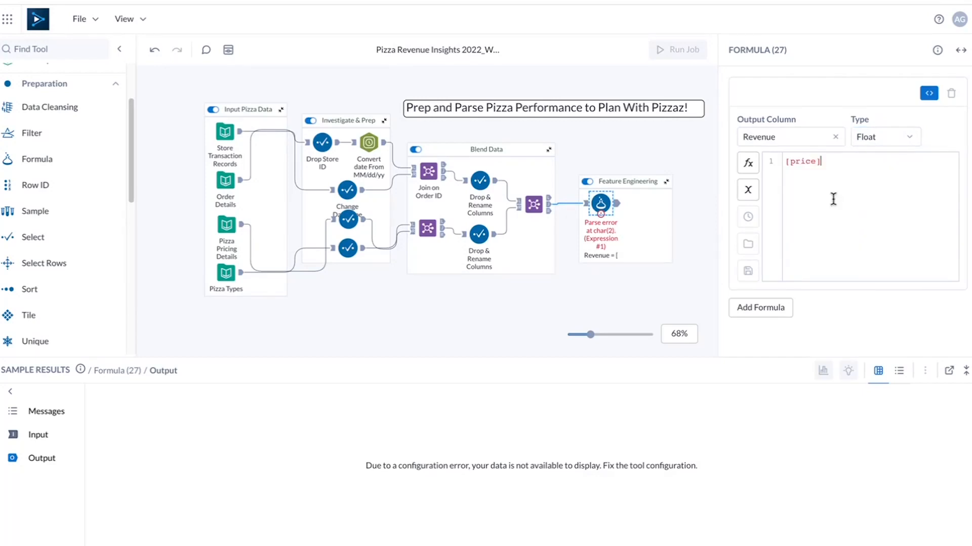
text(*[)
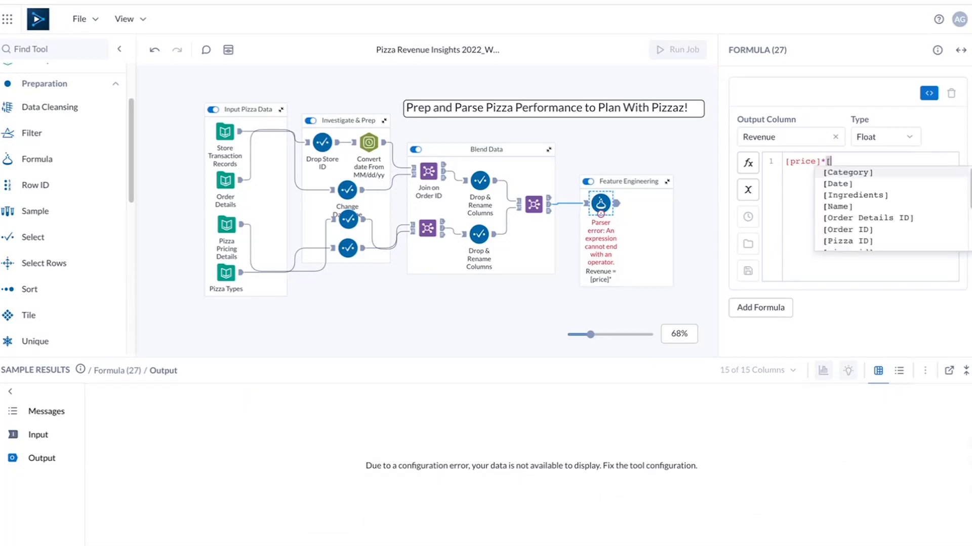
scroll(865, 226, down, 3)
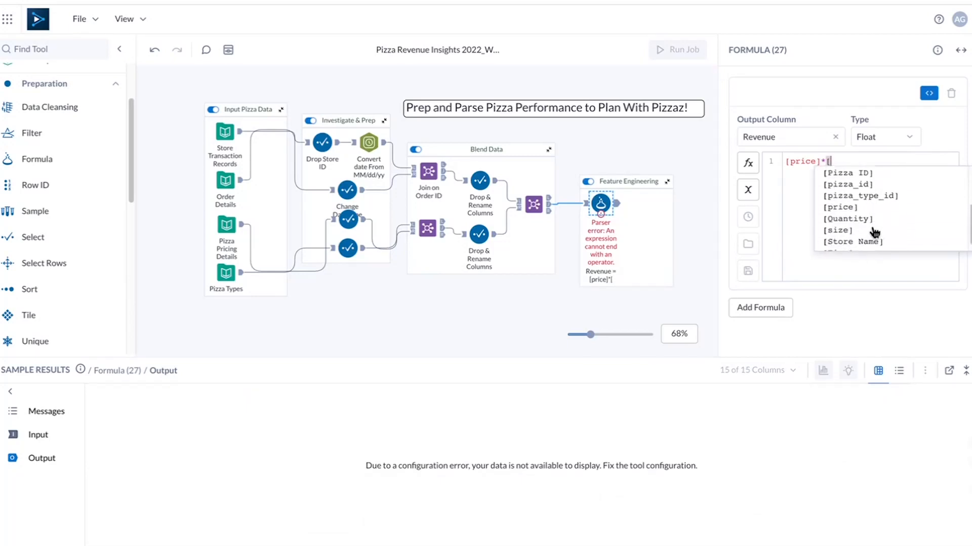
click(872, 220)
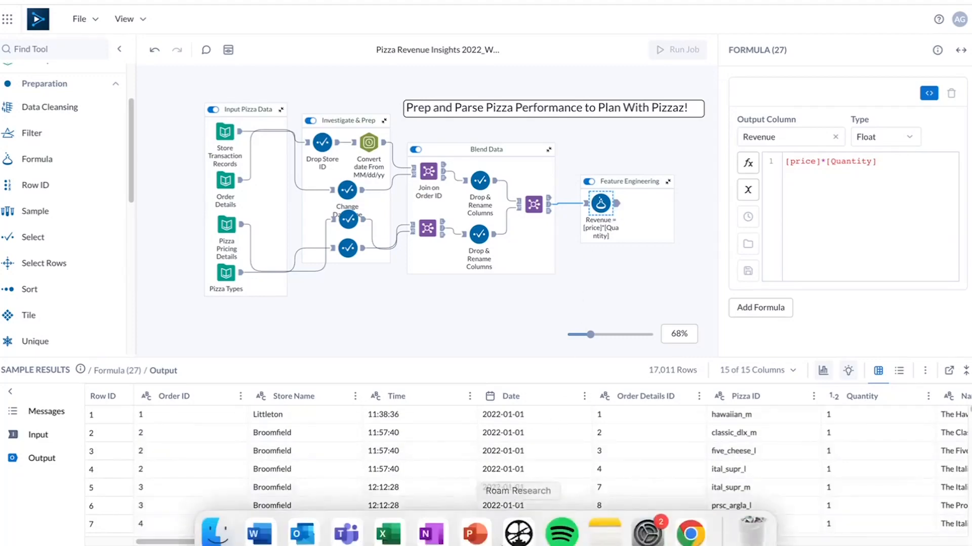
scroll(400, 529, right, 10)
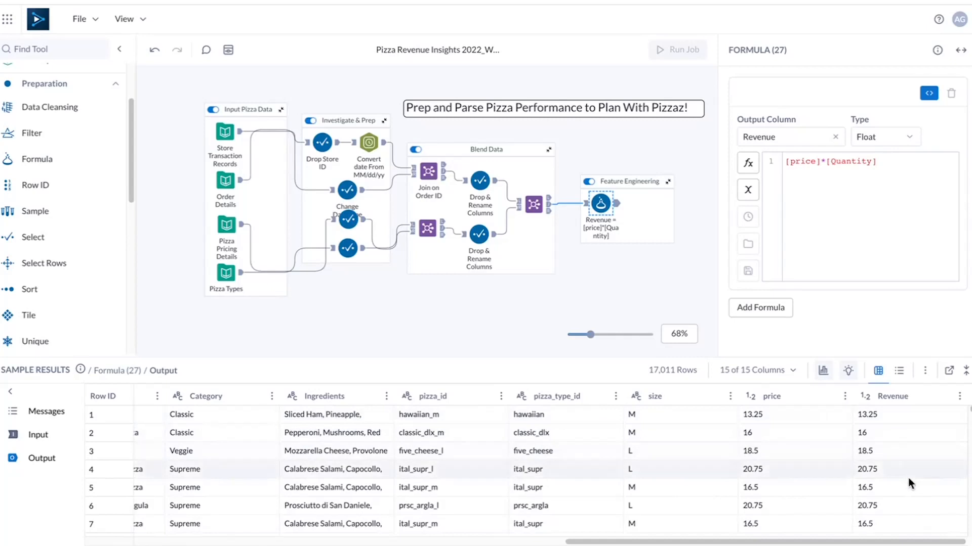
Add a second formula to the tool with output column Has Pepperoni of type Bool.
click(777, 316)
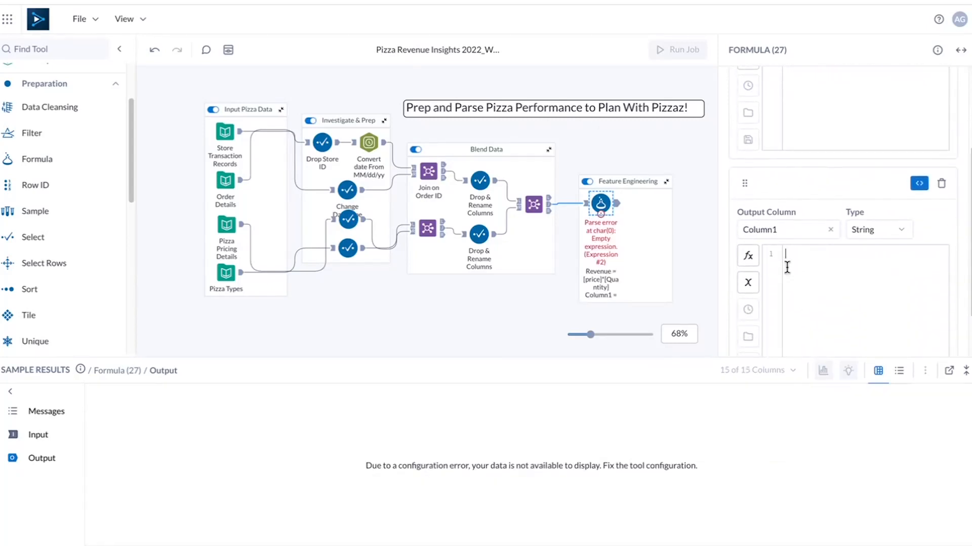
drag(783, 230, 738, 231)
text(Has Pepperon)
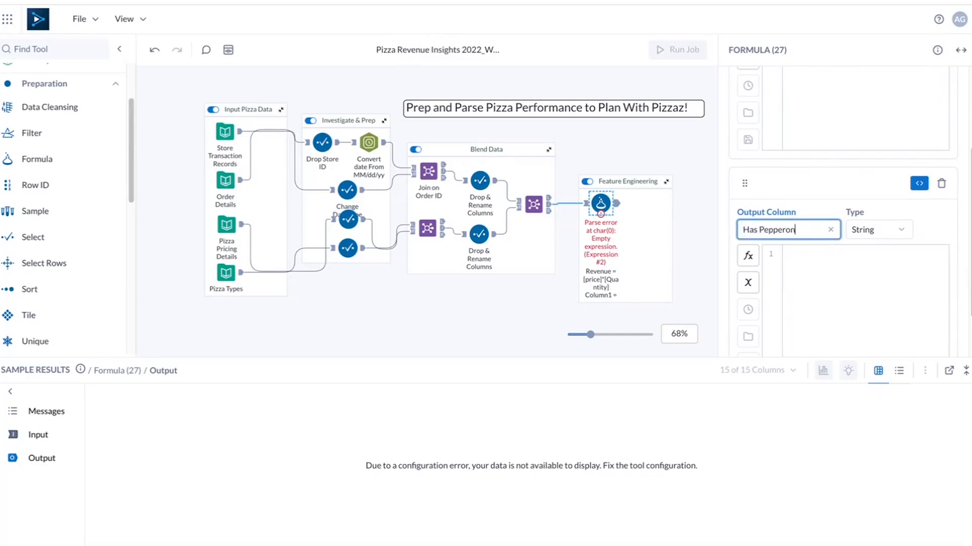
click(844, 248)
click(889, 229)
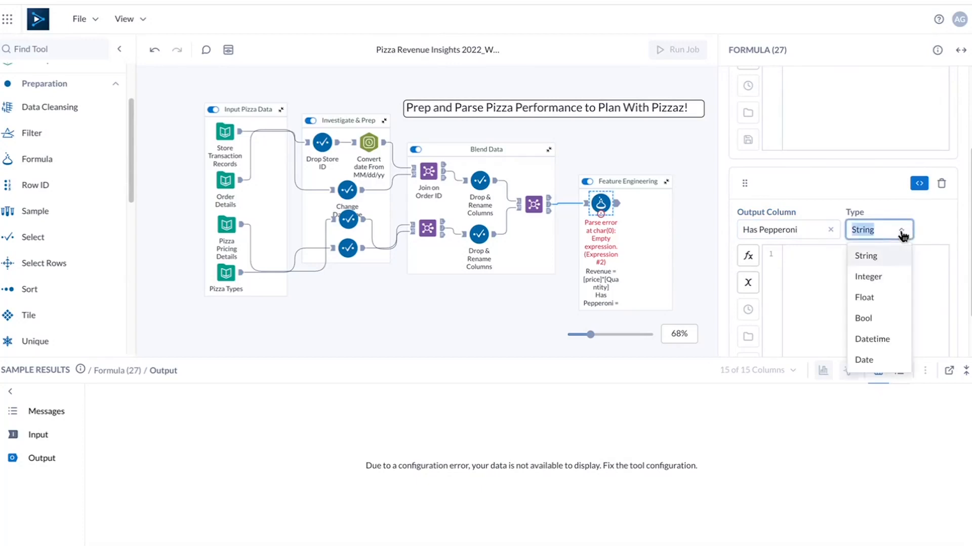
click(873, 319)
click(821, 282)
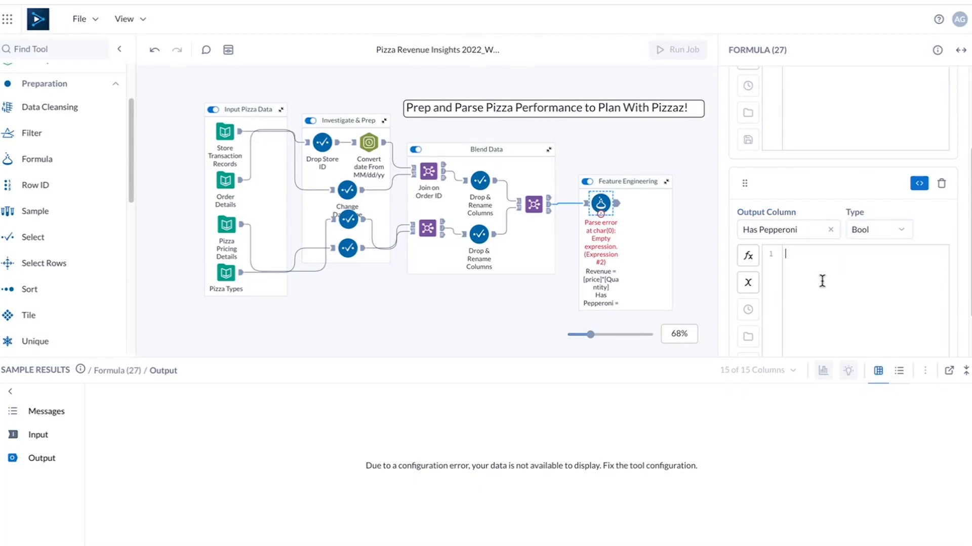
Define the Has Pepperoni expression as IF Contains([Ingredients], "pepperoni") THEN 1 ELSE 0 ENDIF.
text(IF Contains)
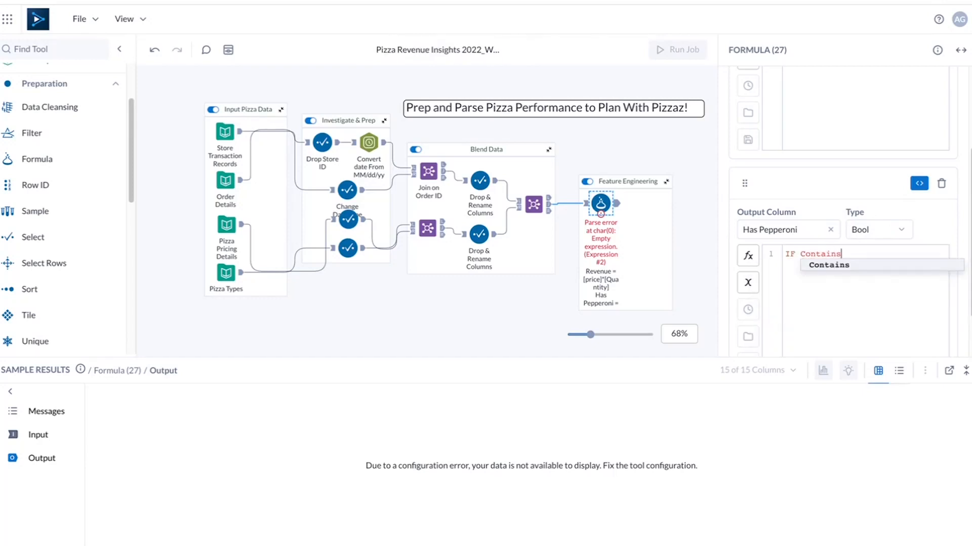
click(840, 265)
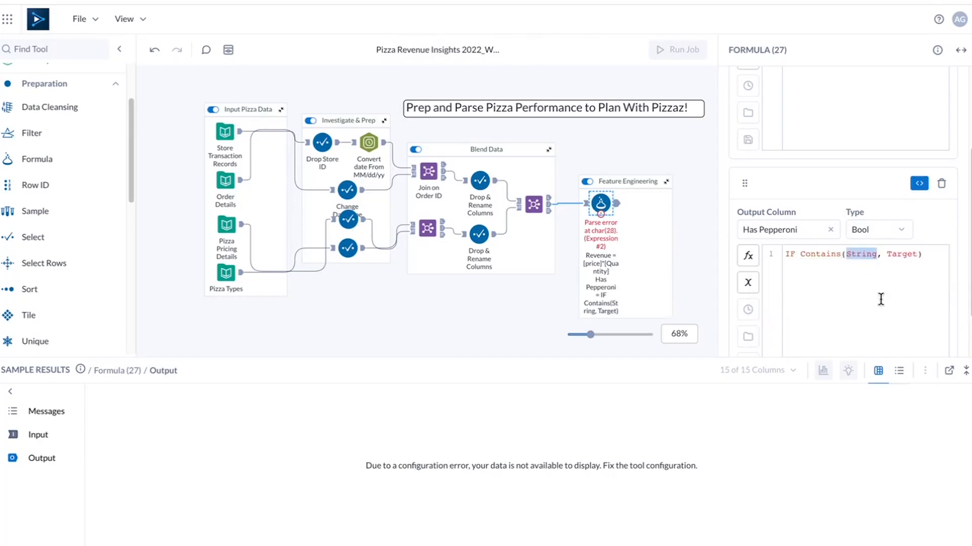
text([Ingred)
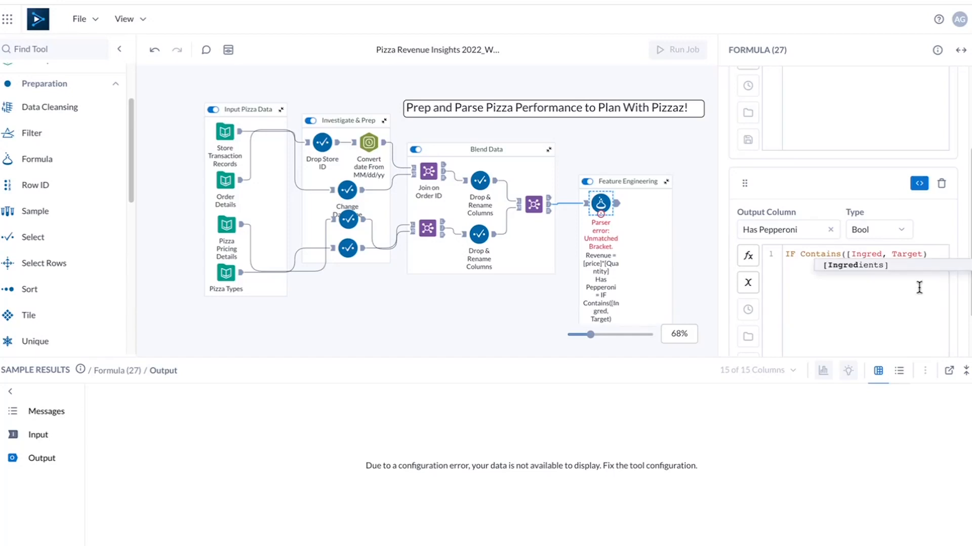
click(917, 266)
drag(813, 267, 785, 267)
text("pepperoni)
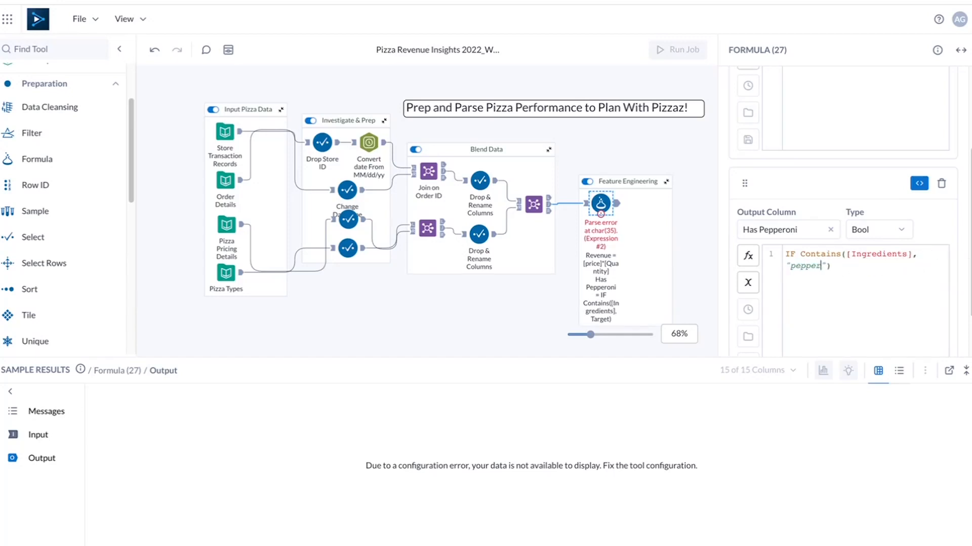
click(877, 268)
text(THEN 1 )
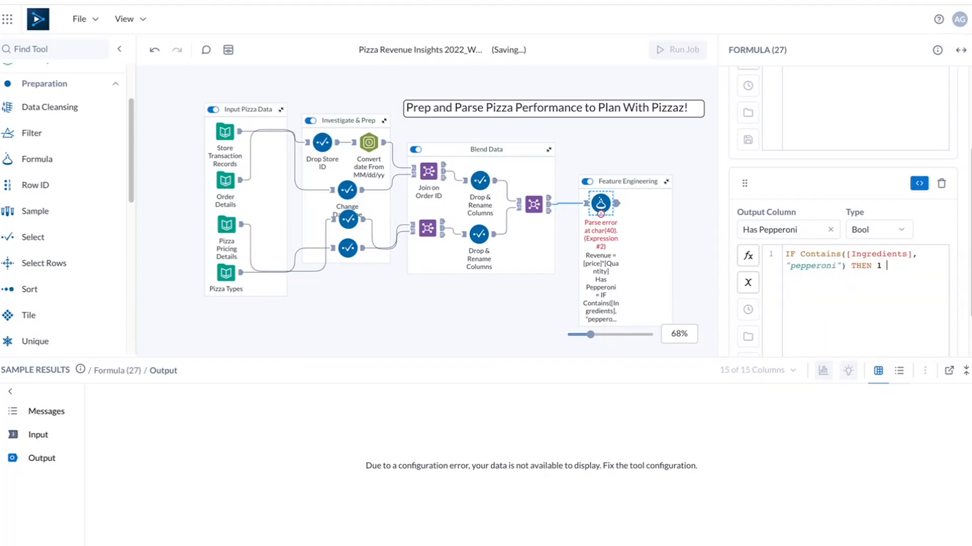
text(ELSE )
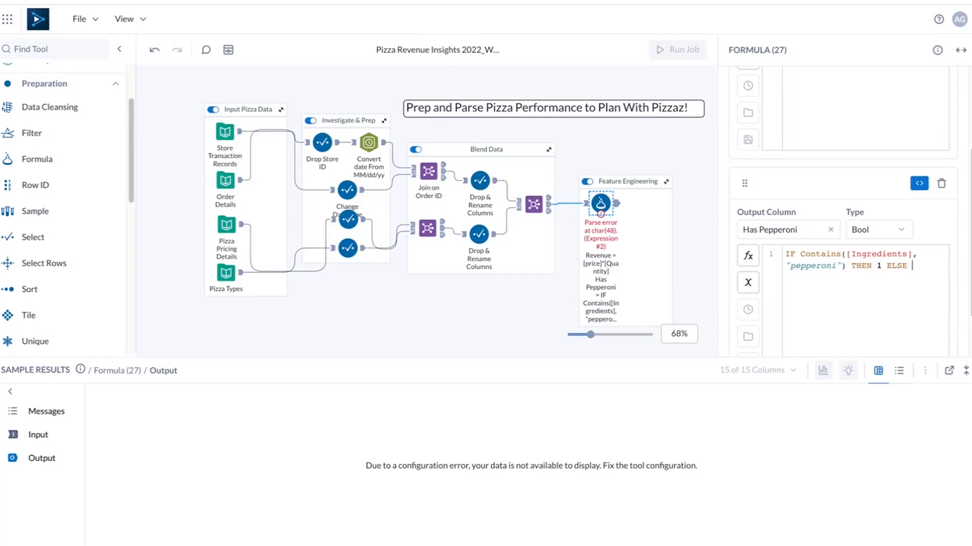
text(0 ENDIF)
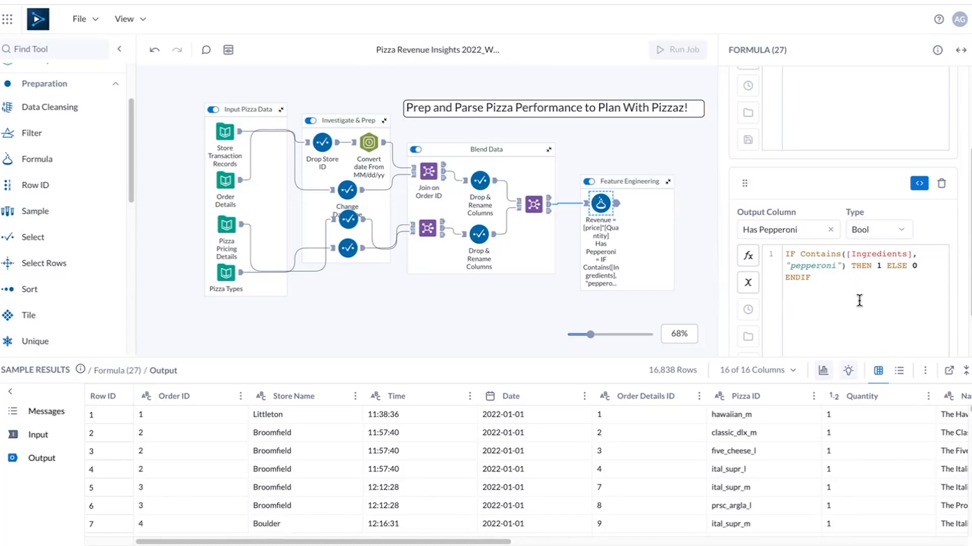
Shorten ENDIF to END in the Has Pepperoni expression to view the tool's error message, and restore ENDIF.
click(811, 278)
key(BackSpace)
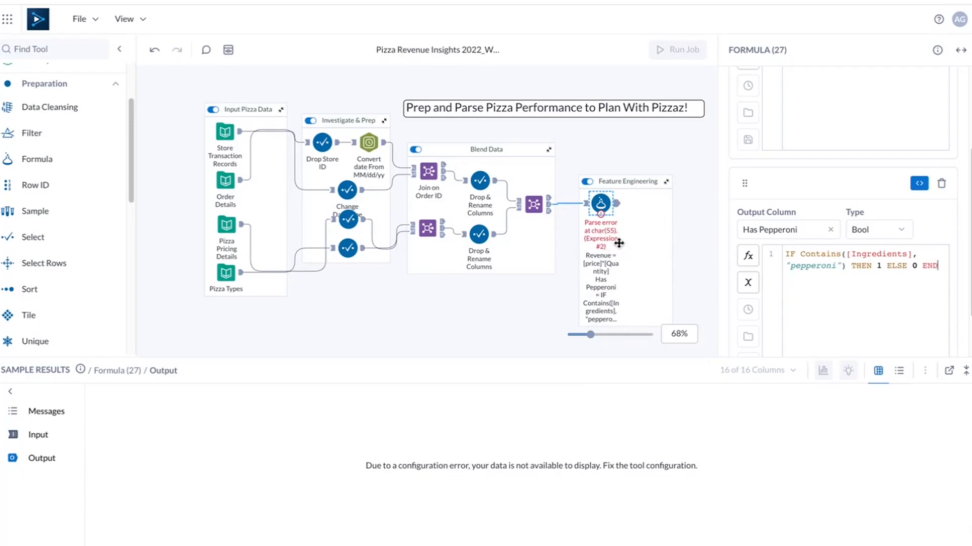
click(893, 295)
text(IF)
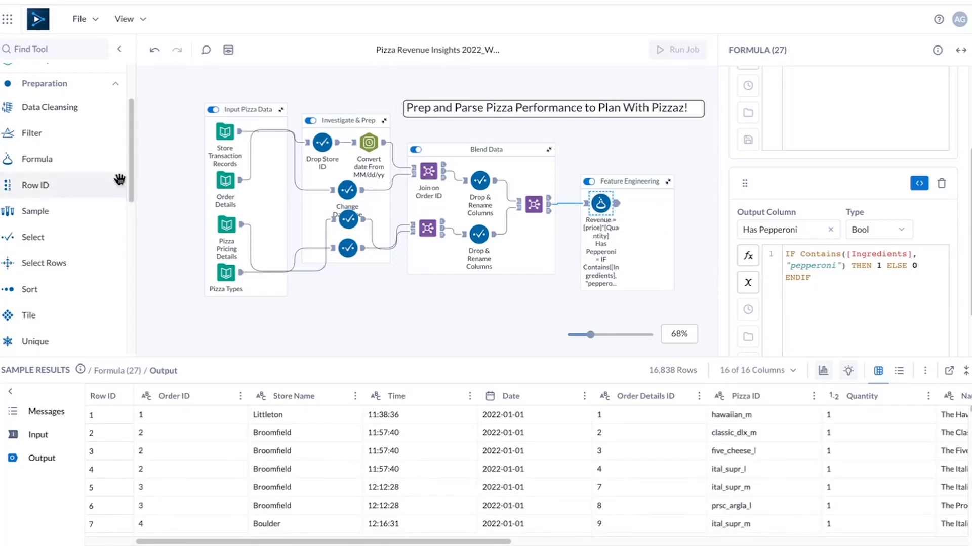
Add an Output Data tool after the Formula tool, beside Feature Engineering, and choose the Amazon Redshift connection.
scroll(71, 152, up, 2)
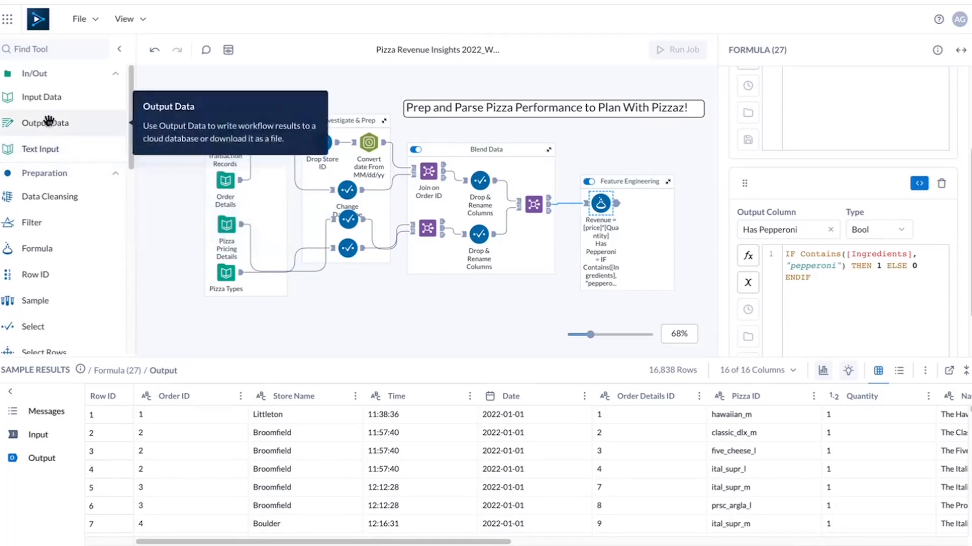
drag(41, 123, 700, 202)
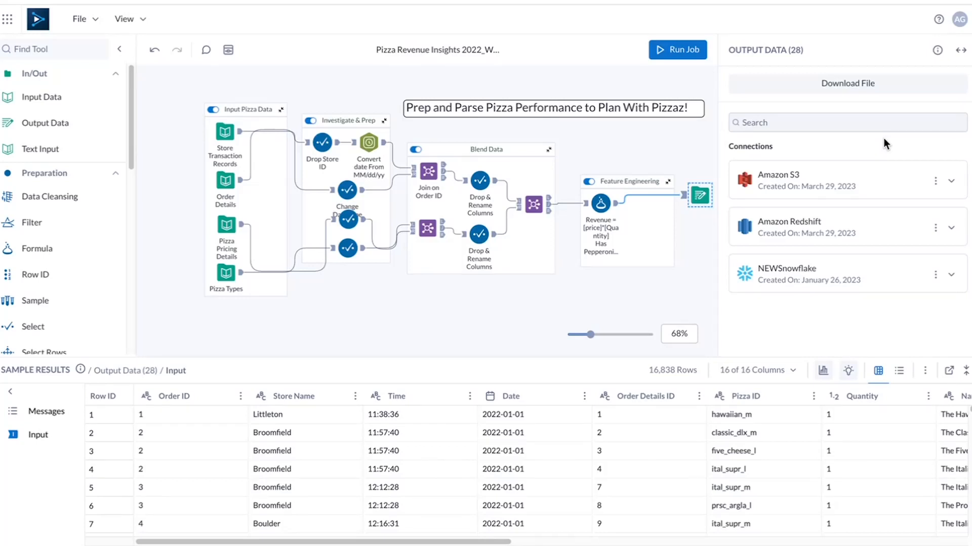
click(854, 231)
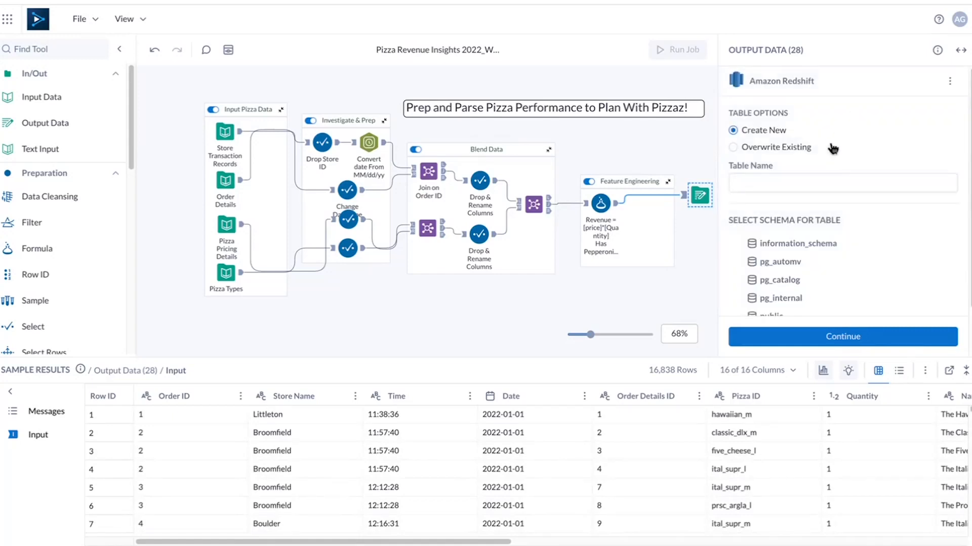
Set the output to create a new table named Pizza_Sales_2022 in the result schema.
click(810, 183)
text(Pizza_Sales_2022)
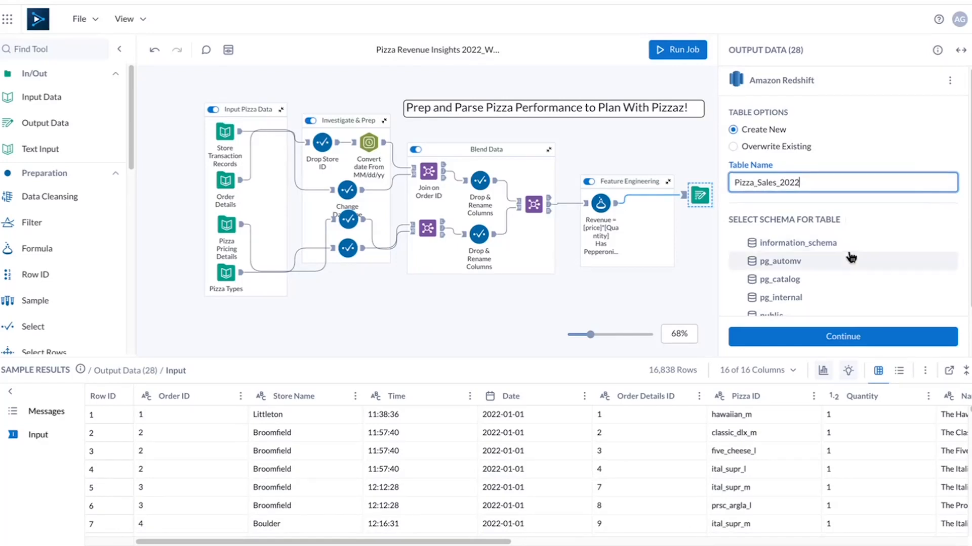
scroll(851, 256, down, 2)
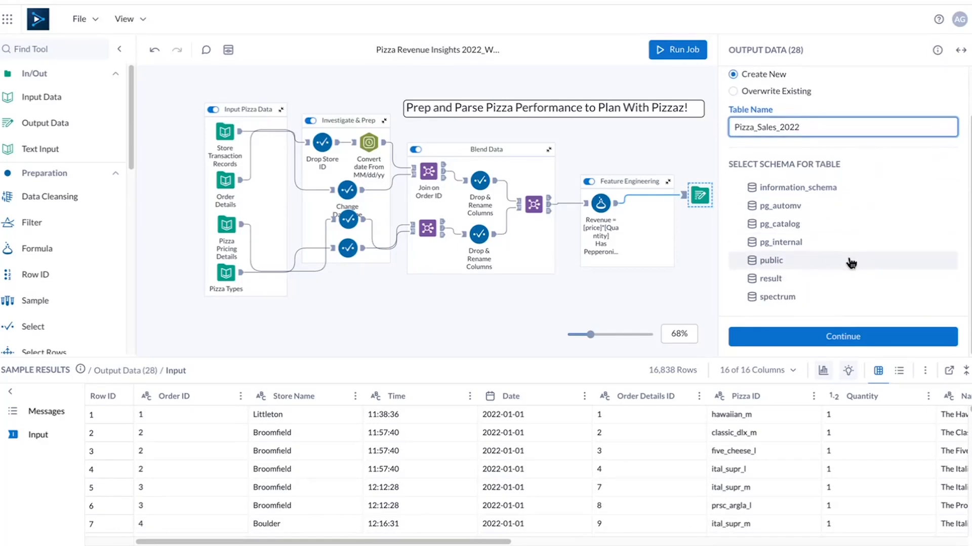
click(820, 278)
click(846, 337)
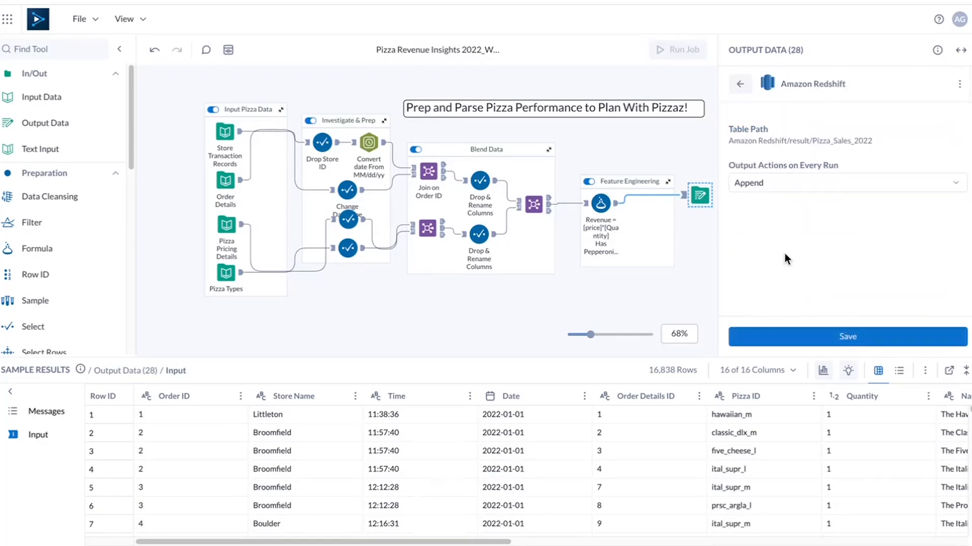
Set the output action on every run to Create New and save the Redshift output configuration.
click(953, 191)
click(816, 207)
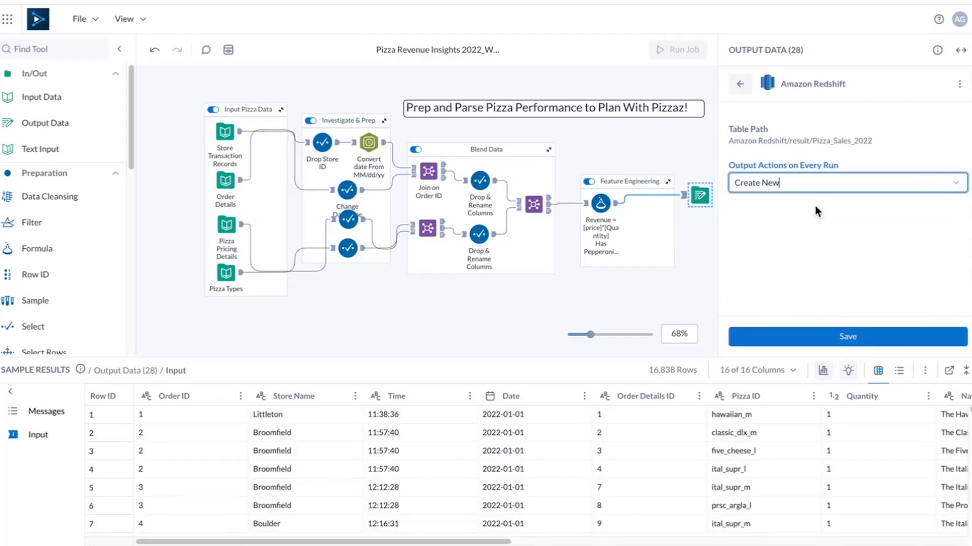
click(852, 338)
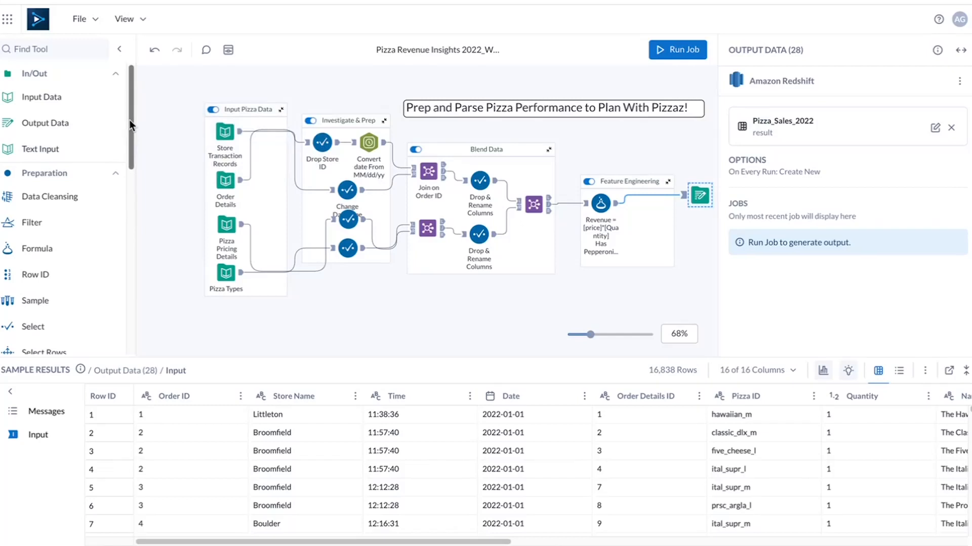
drag(129, 119, 124, 166)
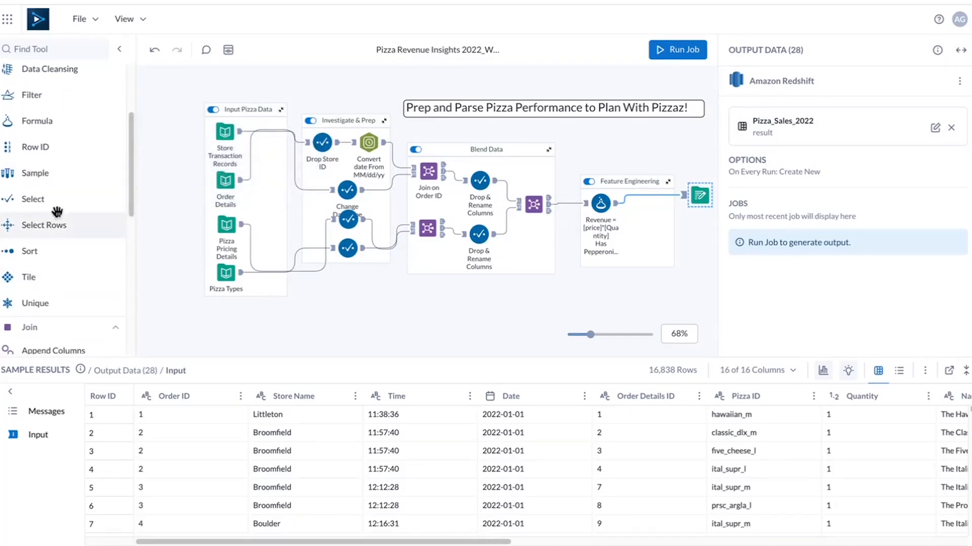
scroll(55, 208, up, 3)
scroll(54, 206, down, 6)
scroll(53, 208, down, 4)
drag(55, 289, 706, 279)
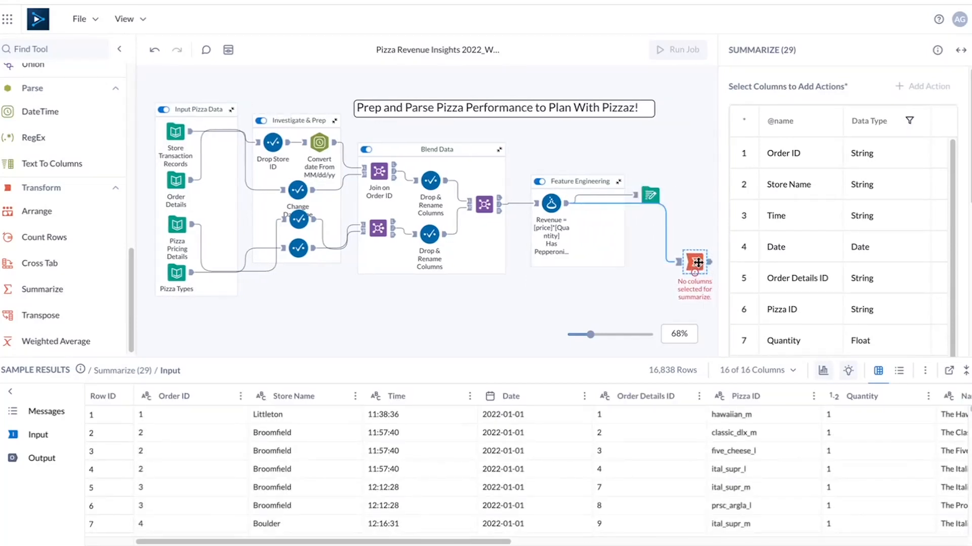
scroll(906, 321, down, 1)
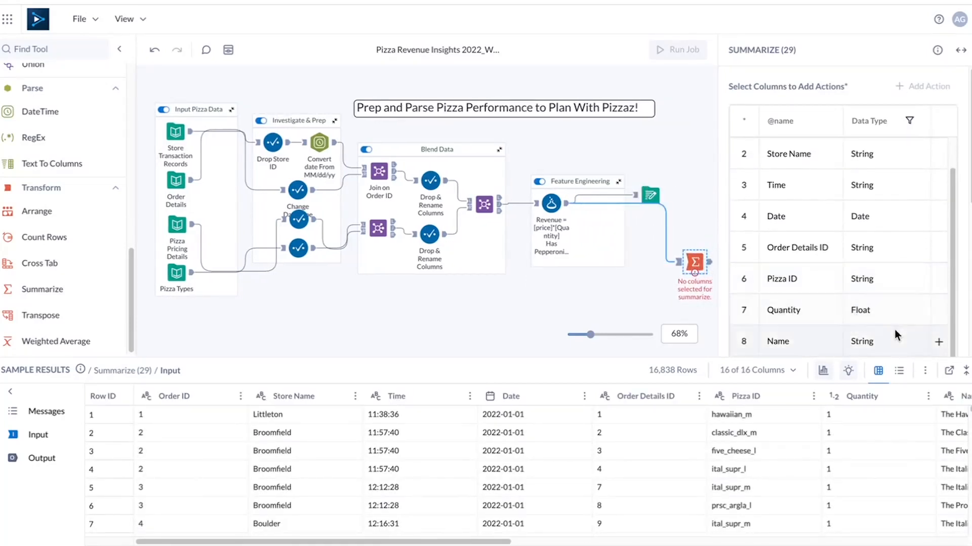
click(938, 342)
click(866, 317)
click(939, 342)
click(868, 358)
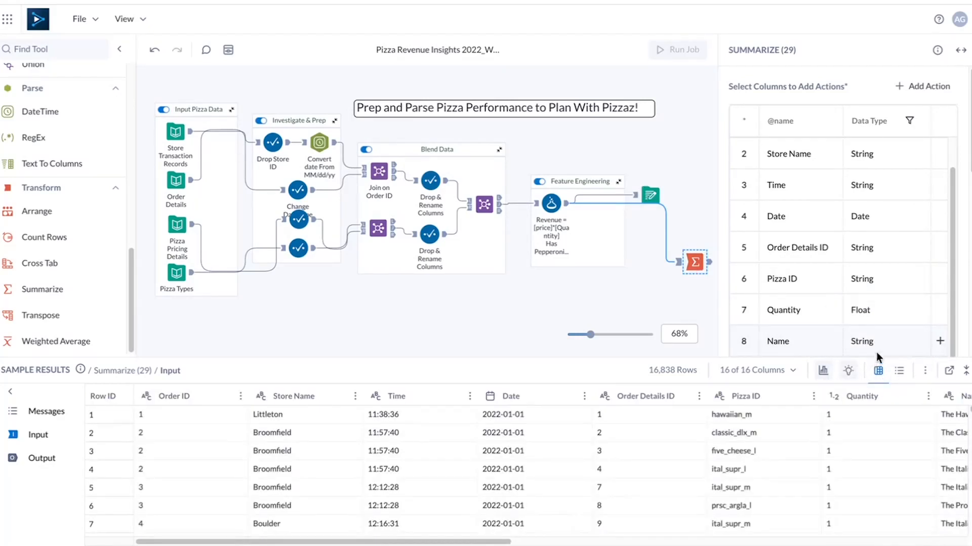
right_click(696, 265)
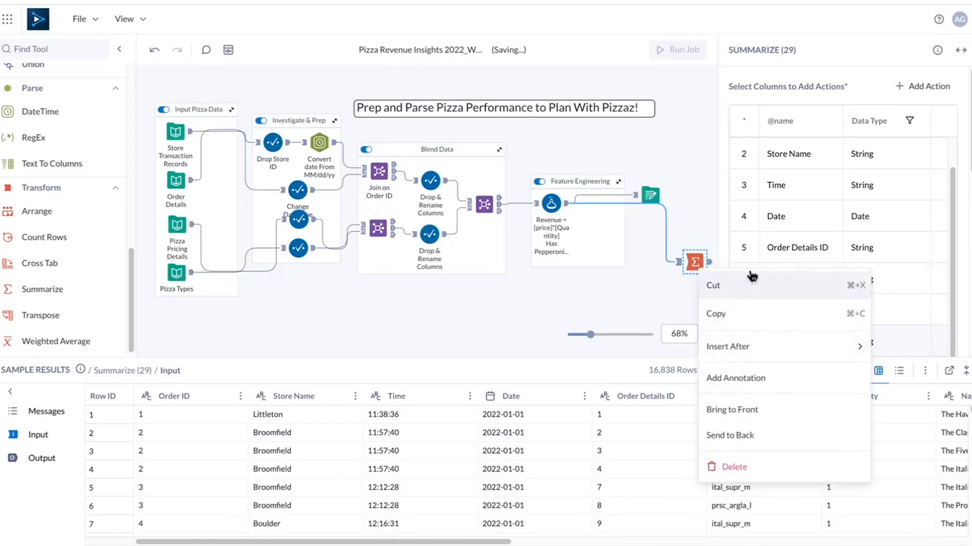
click(695, 261)
key(Delete)
Add a Summarize tool fed by the Formula tool, below the Output Data tool, that groups by Name and counts Name.
drag(61, 287, 615, 236)
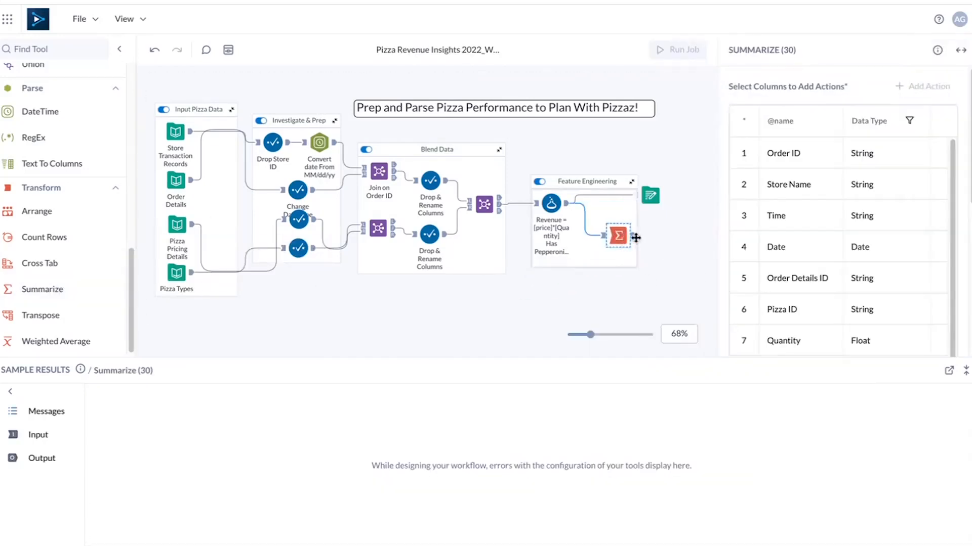
scroll(897, 272, down, 1)
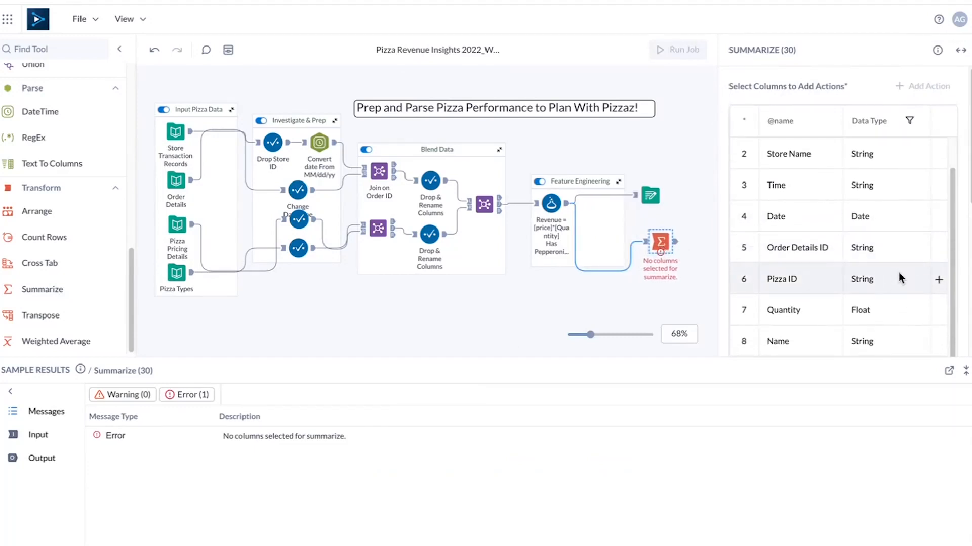
click(938, 340)
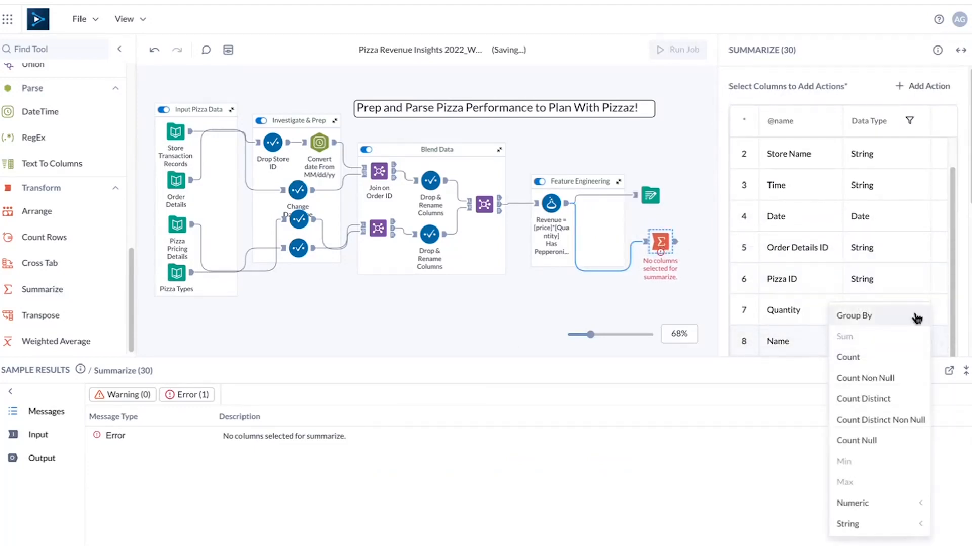
click(879, 320)
click(938, 340)
click(867, 357)
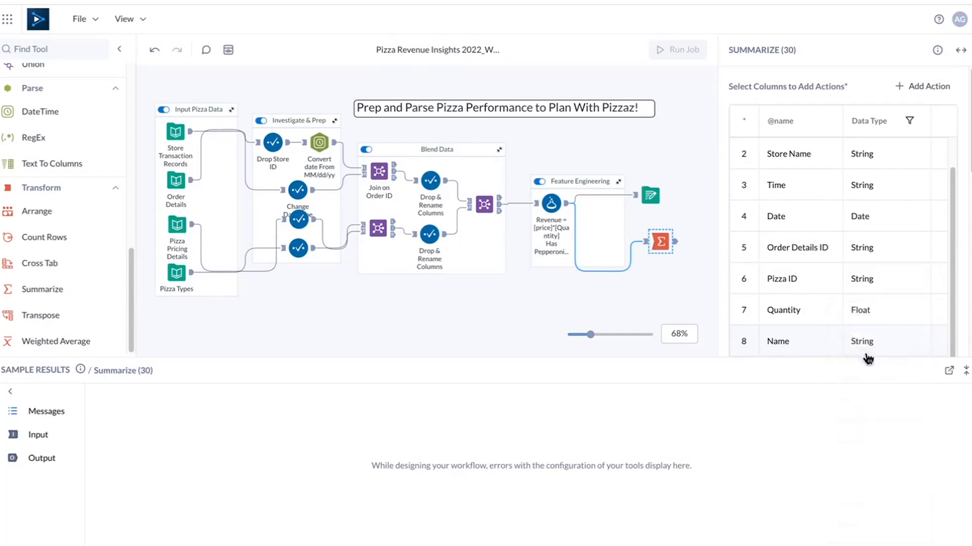
click(676, 242)
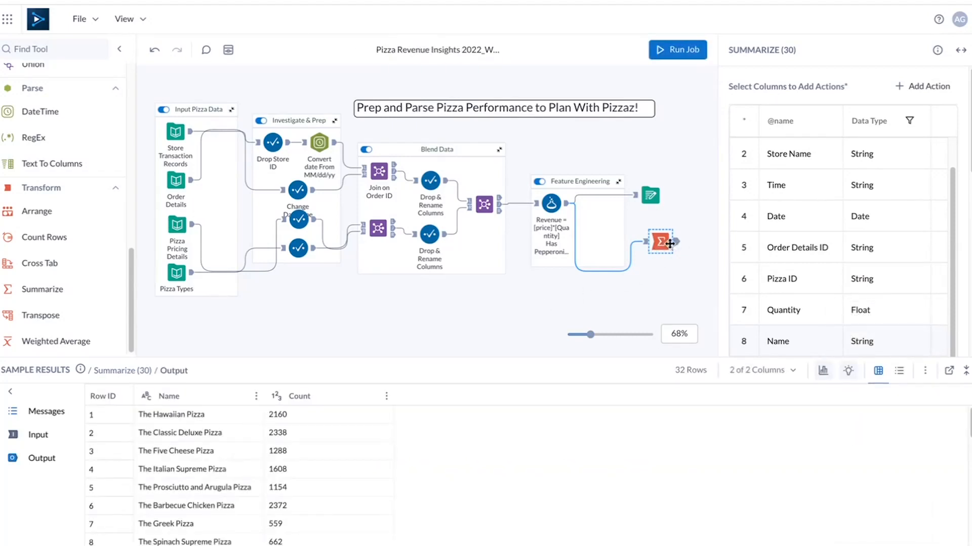
Add a Sort tool after the Summarize tool and sort by Count in Descending order.
scroll(603, 288, right, 1)
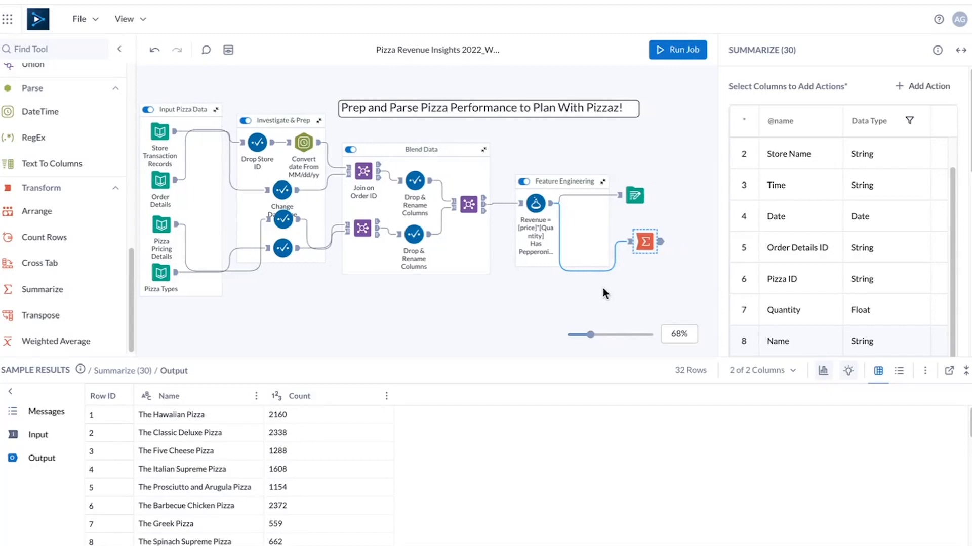
scroll(38, 225, up, 1)
scroll(36, 223, up, 6)
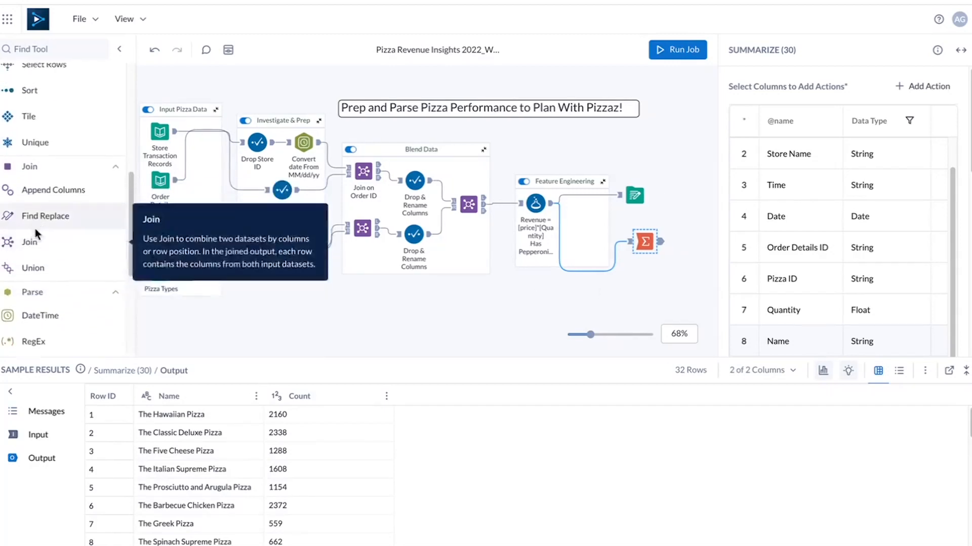
drag(26, 214, 685, 242)
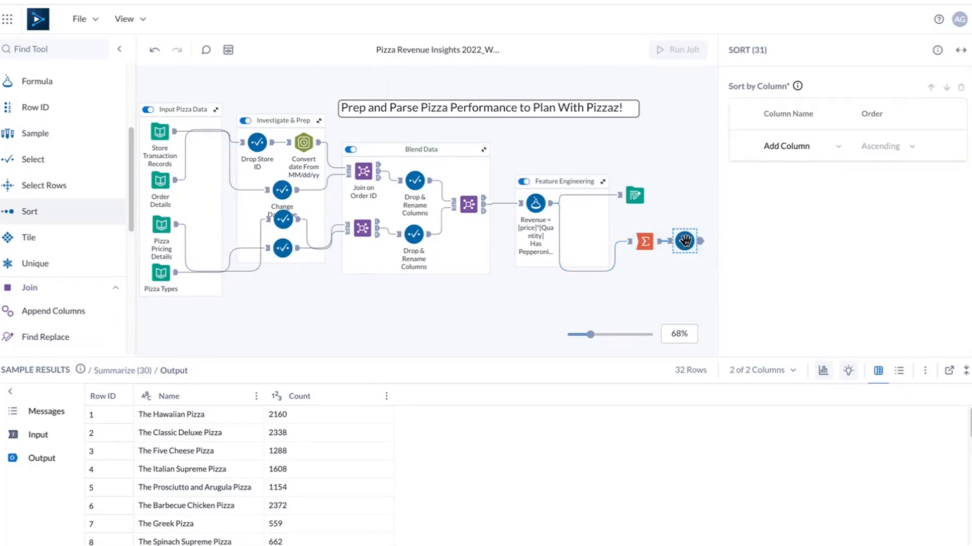
click(831, 152)
click(810, 192)
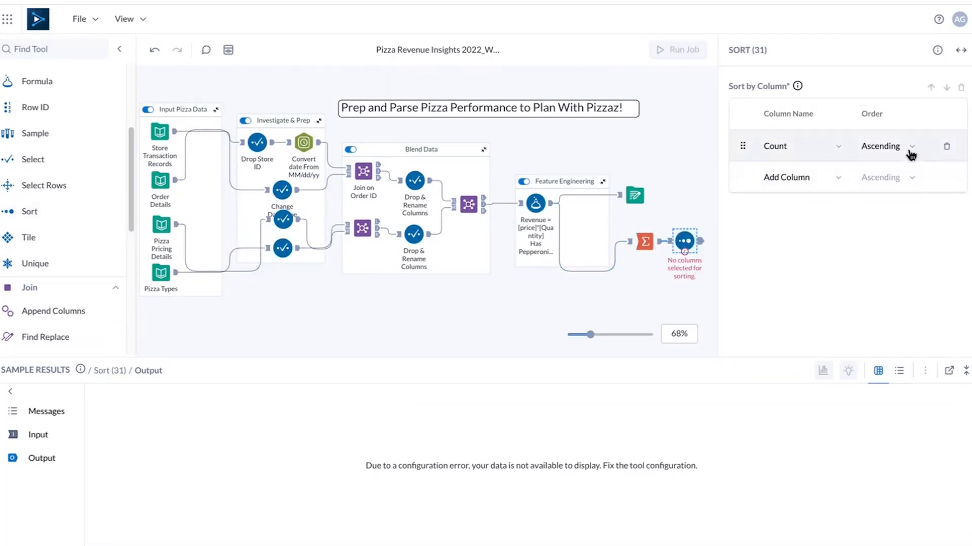
click(909, 152)
click(905, 190)
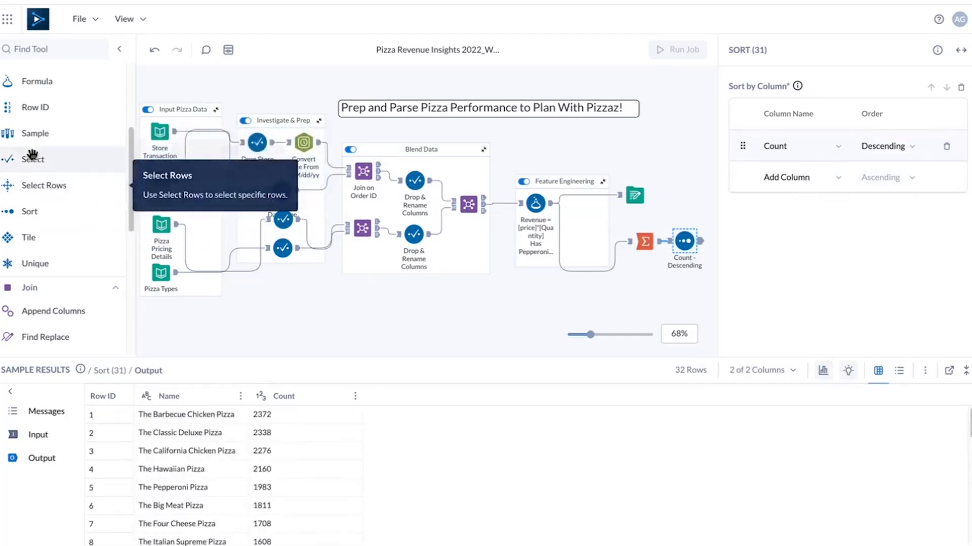
Add a Sample tool after the Sort tool and set it to keep the First 5 Rows.
drag(34, 143, 719, 243)
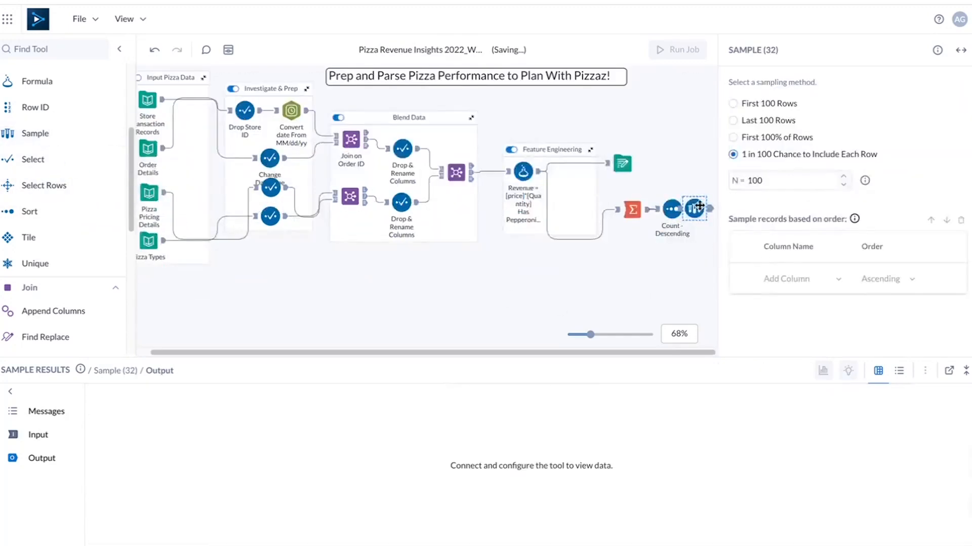
click(733, 103)
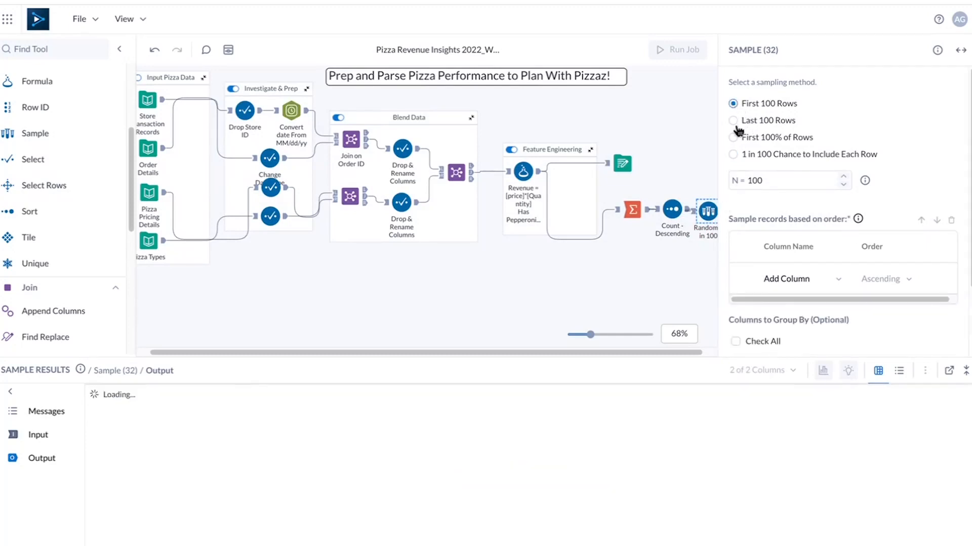
click(784, 179)
key(BackSpace)
key(BackSpace)
key(BackSpace)
text(5)
Base the Sample tool's record order on the Count column in Descending order.
click(842, 286)
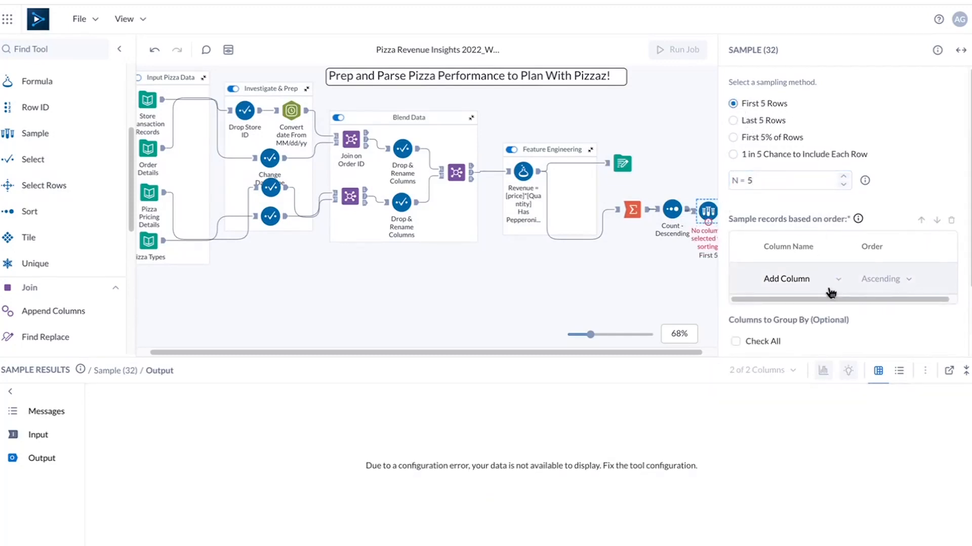
click(837, 285)
click(807, 326)
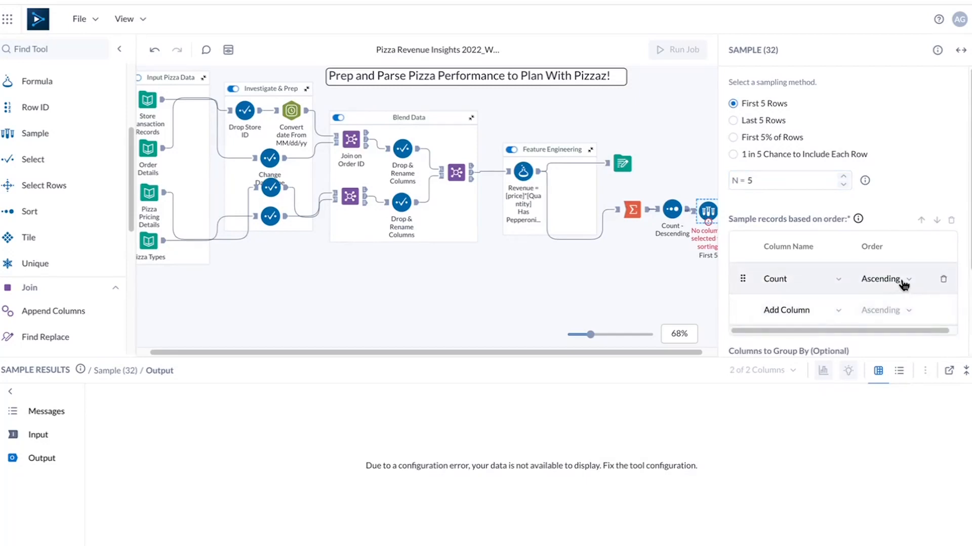
click(905, 281)
click(892, 327)
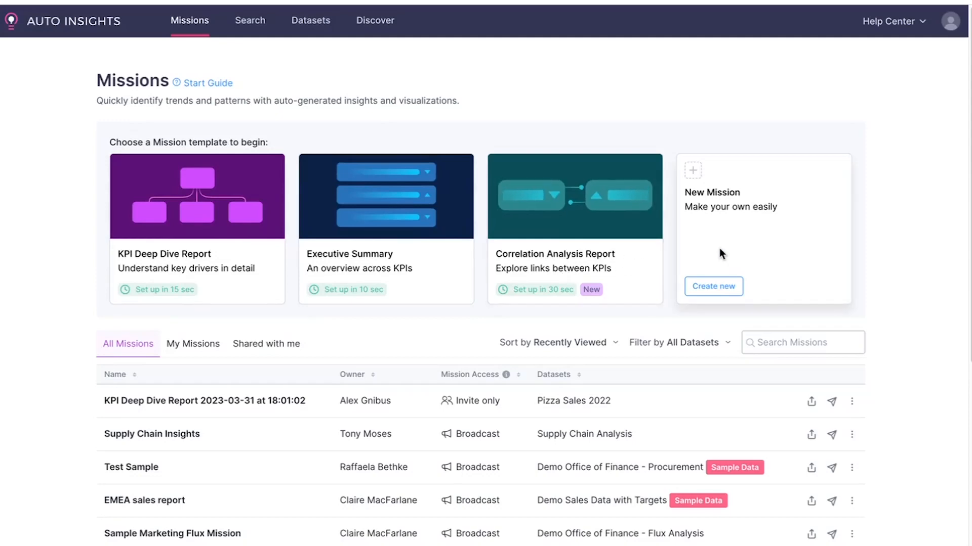
Switch to Auto Insights and create a KPI Deep Dive mission on the Revenue measure of the Pizza Sales 2022 dataset.
click(181, 258)
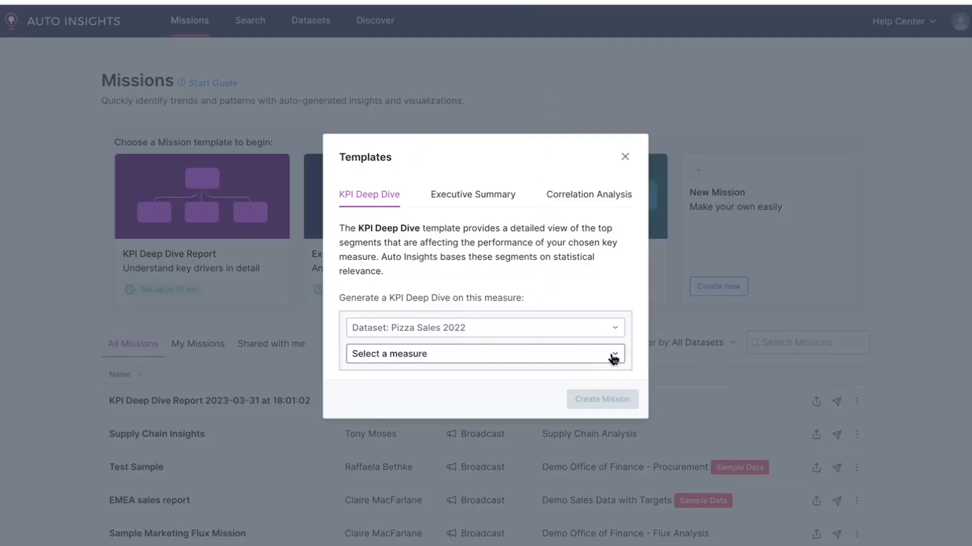
click(614, 358)
click(393, 99)
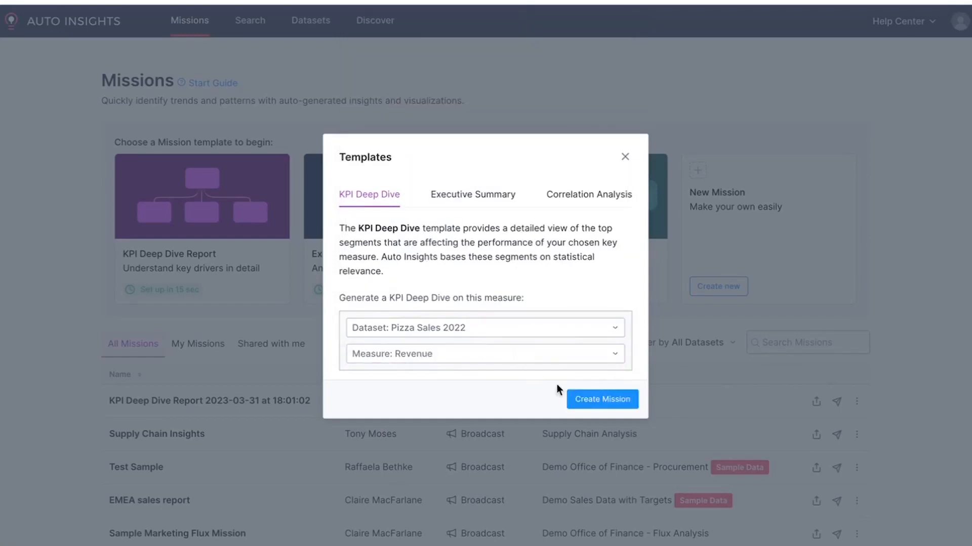
click(603, 399)
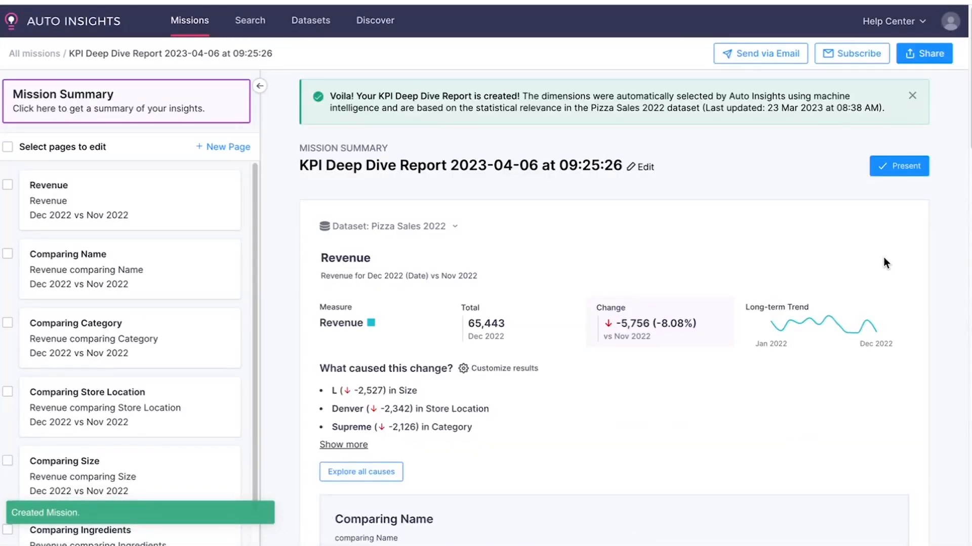
View the mission's Revenue page and examine its key changes and monthly line chart, trying the date range slider.
click(73, 212)
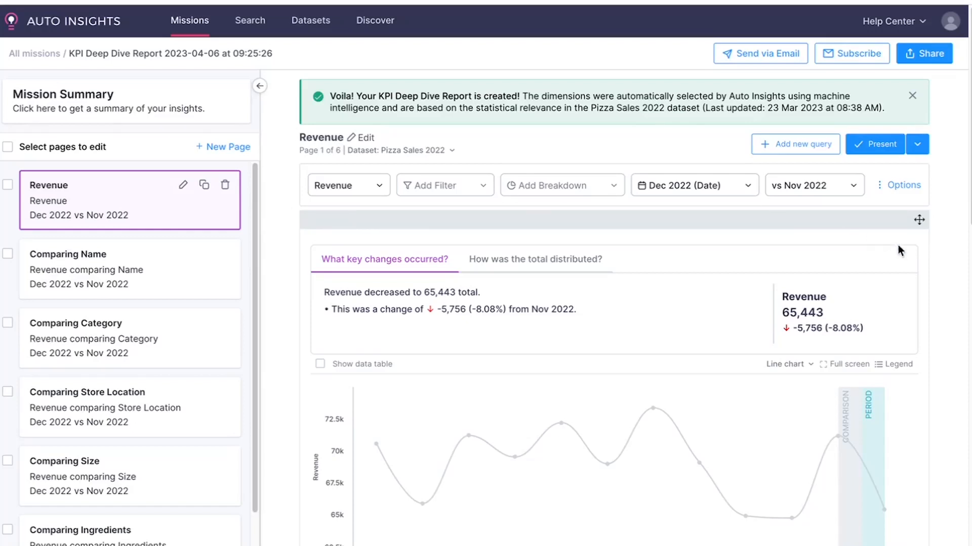
scroll(942, 260, down, 2)
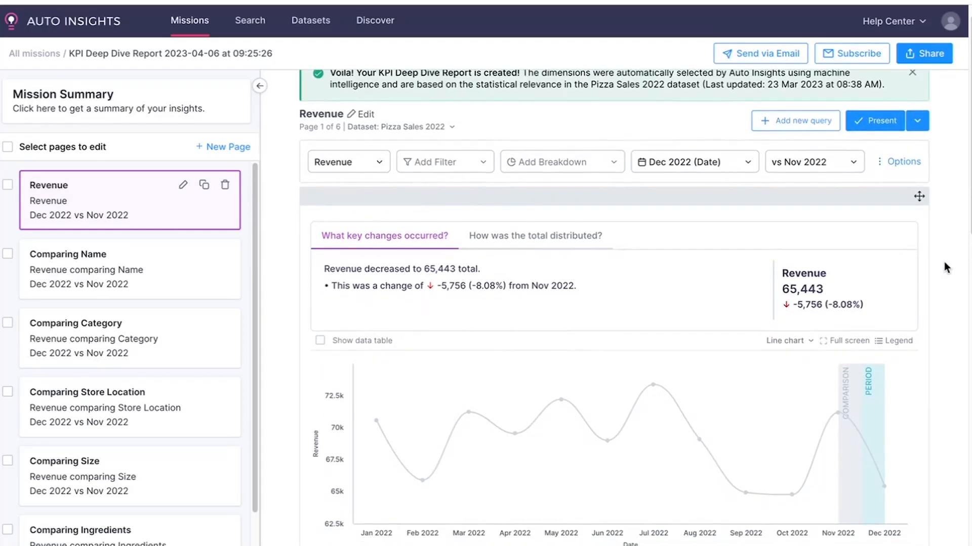
scroll(943, 260, down, 1)
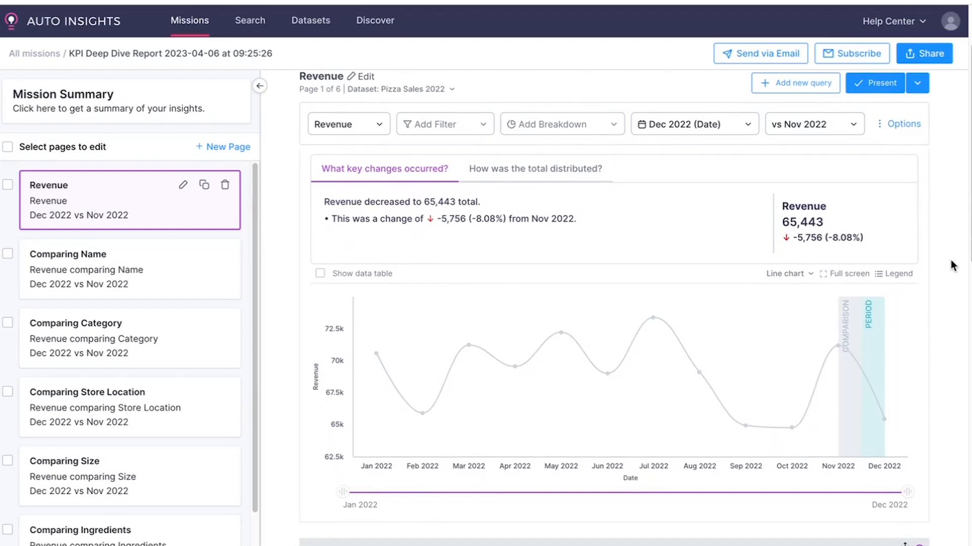
scroll(952, 268, up, 1)
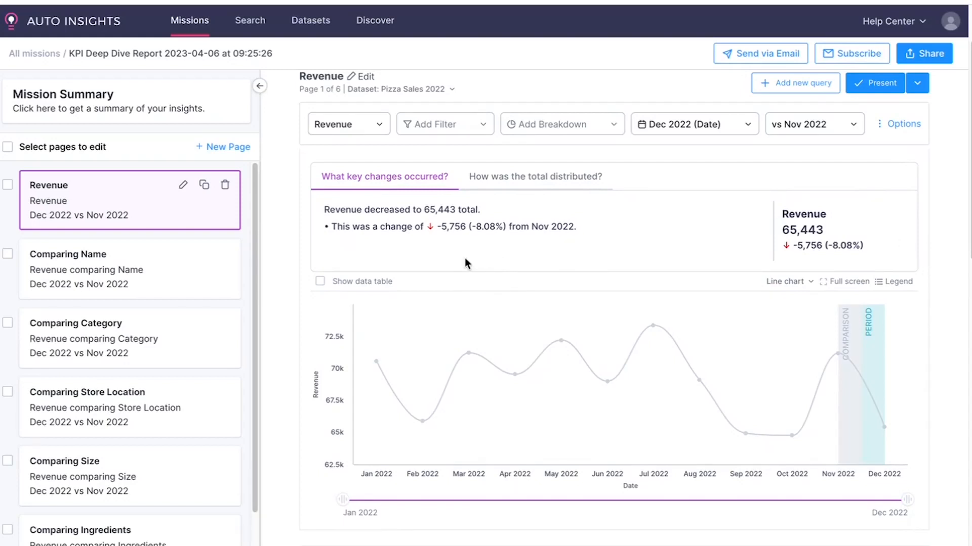
mouse_move(401, 362)
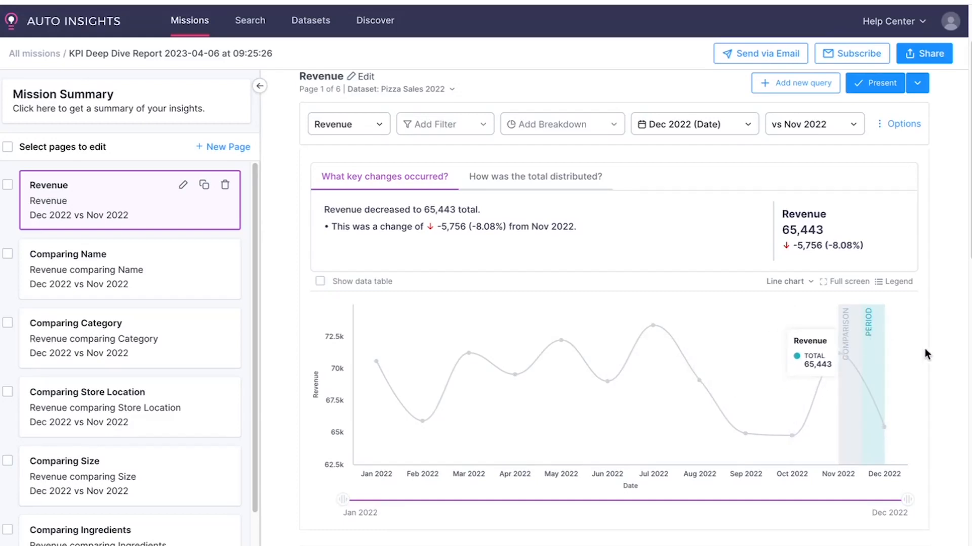
scroll(939, 351, down, 1)
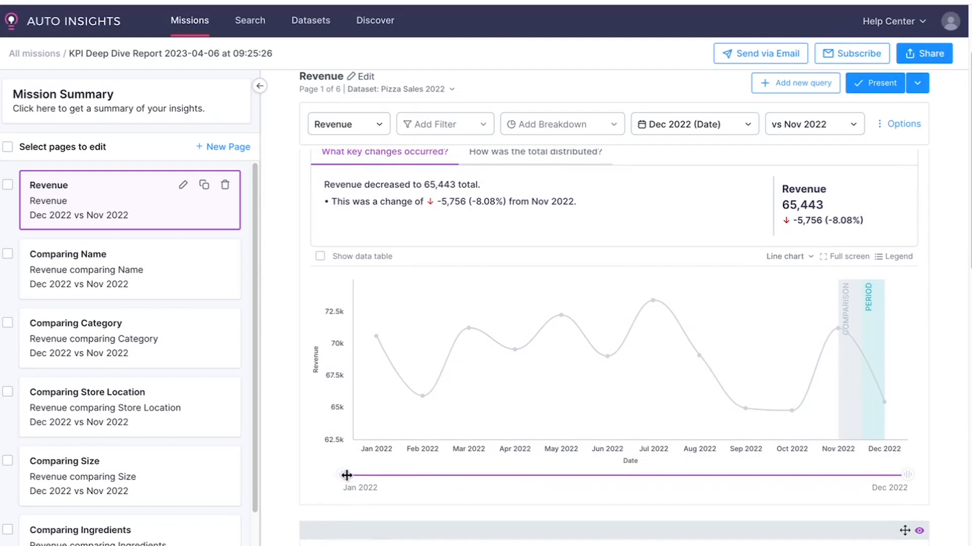
mouse_move(343, 475)
mouse_down()
mouse_move(699, 472)
mouse_move(330, 484)
mouse_up()
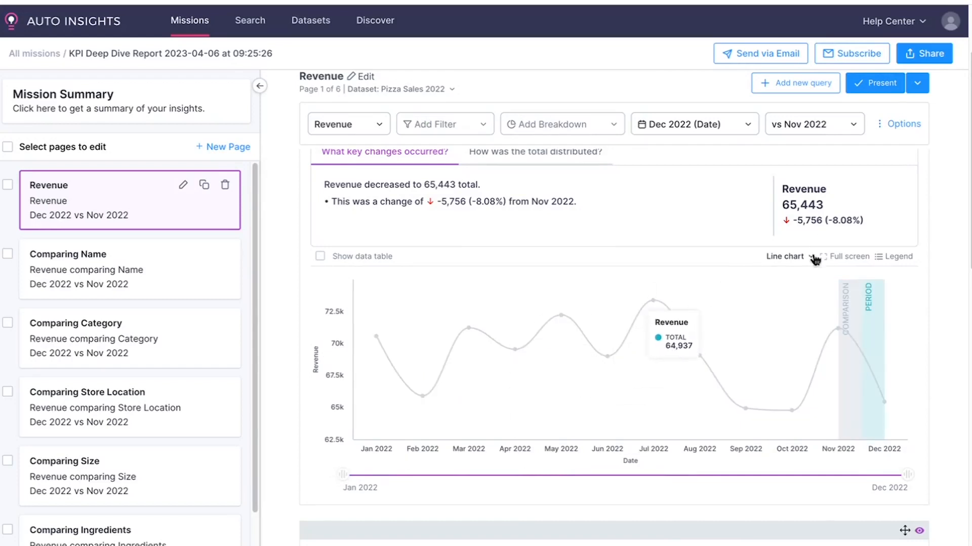
Try the Revenue chart as a column chart and switch it back to a line chart.
click(787, 256)
click(816, 275)
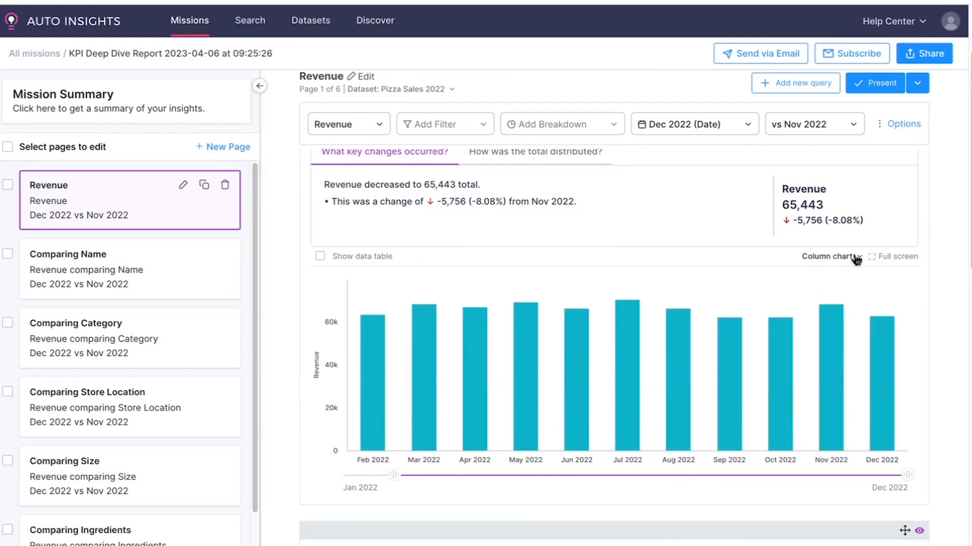
click(833, 256)
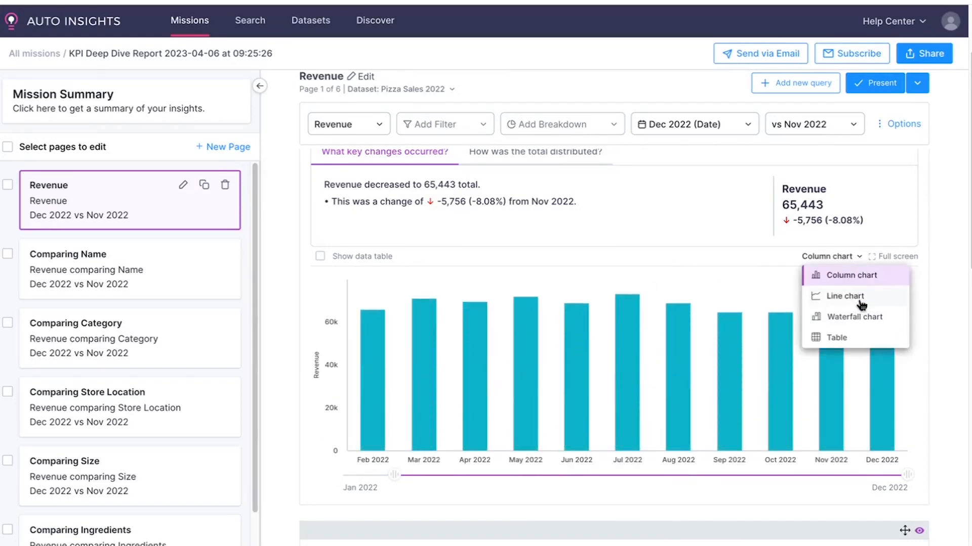
click(840, 258)
click(859, 279)
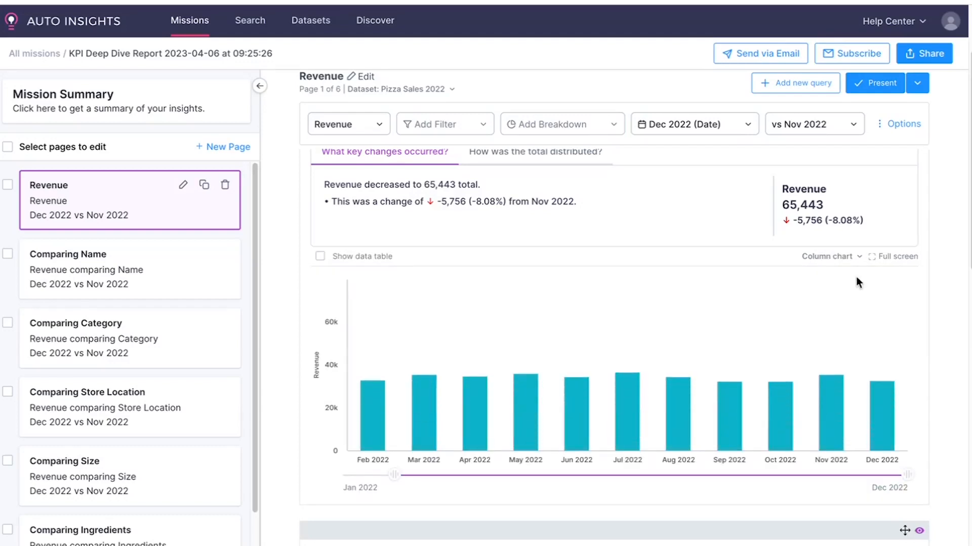
click(859, 257)
click(856, 296)
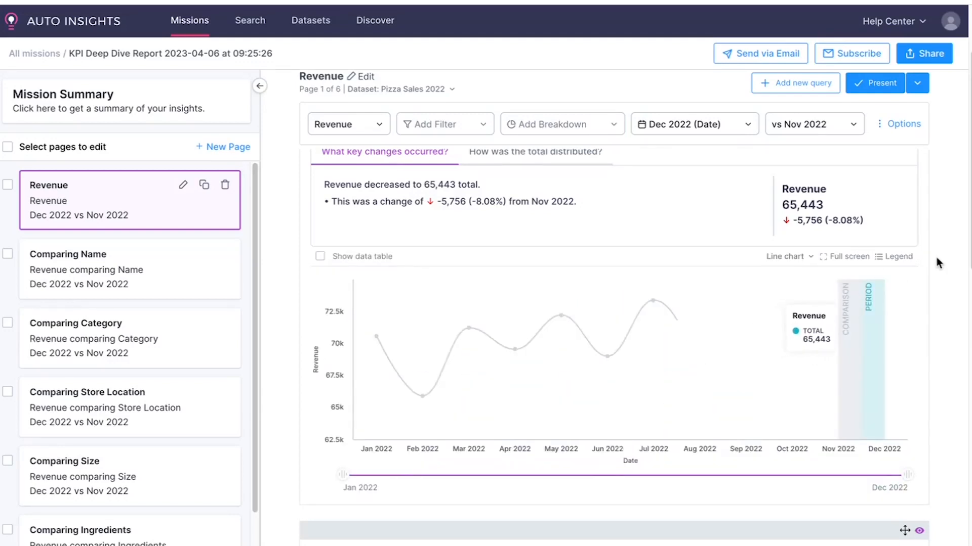
Examine the most likely causes of the revenue change listed below the Revenue chart.
scroll(946, 289, down, 1)
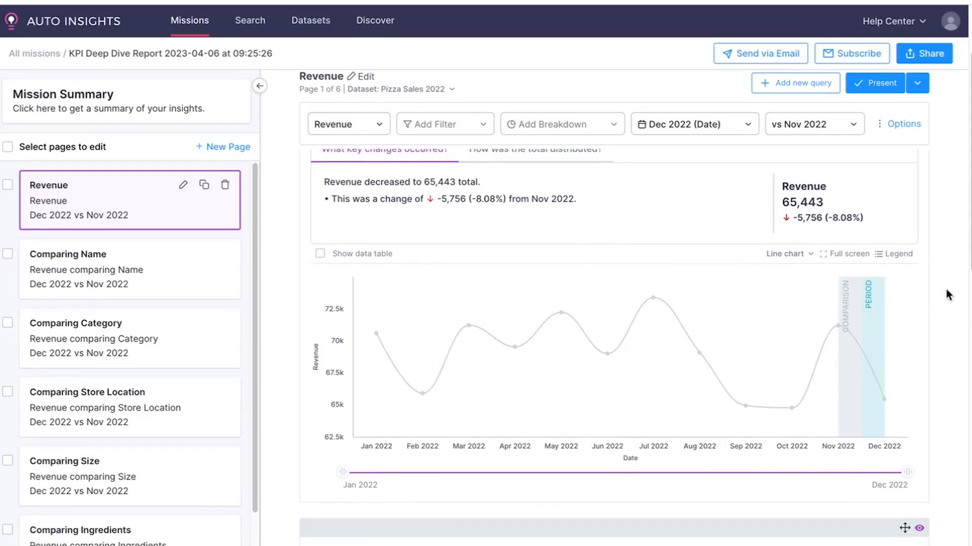
scroll(938, 304, down, 5)
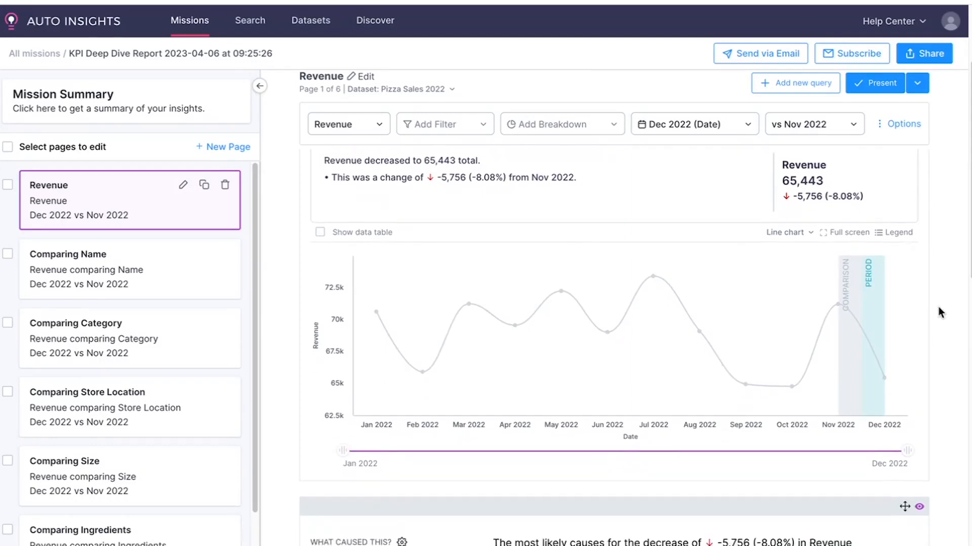
scroll(940, 309, down, 2)
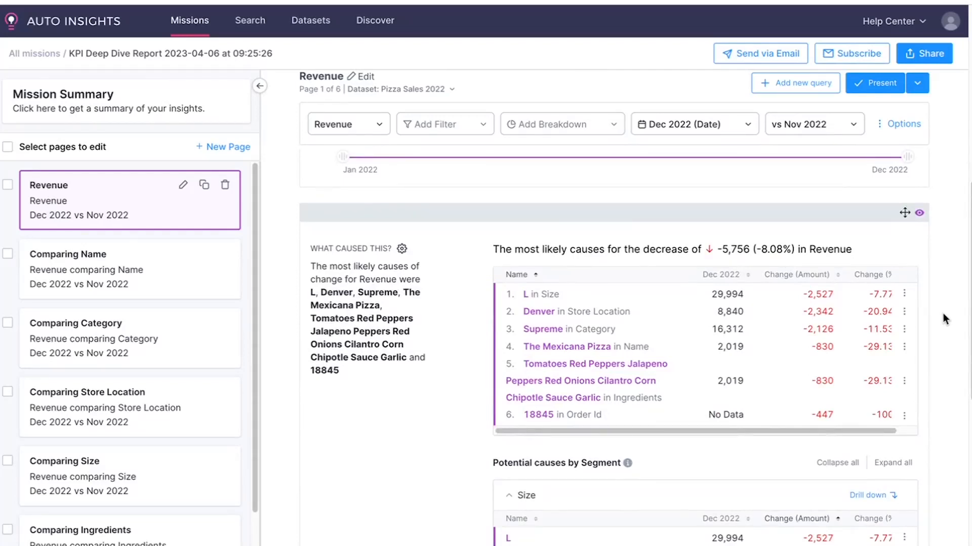
scroll(930, 304, down, 1)
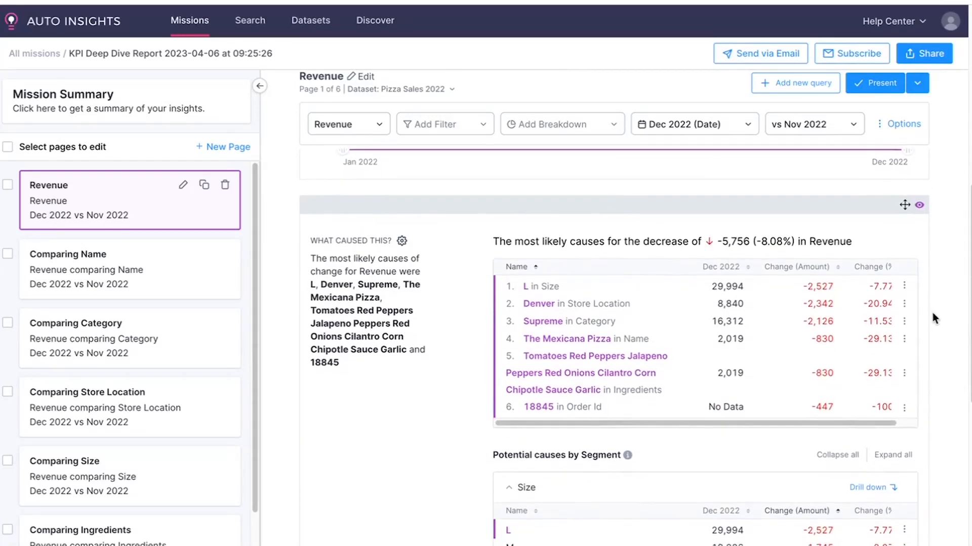
scroll(933, 317, down, 1)
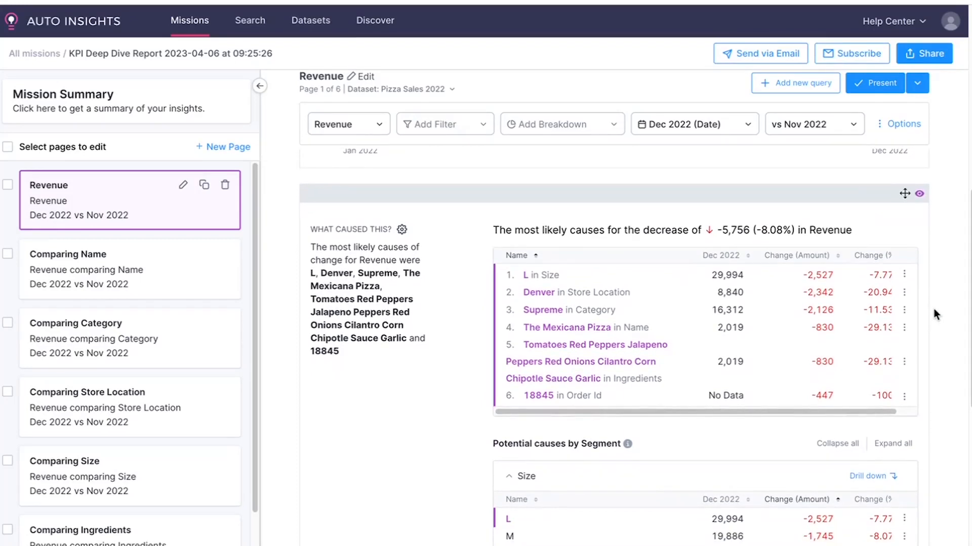
scroll(934, 305, down, 1)
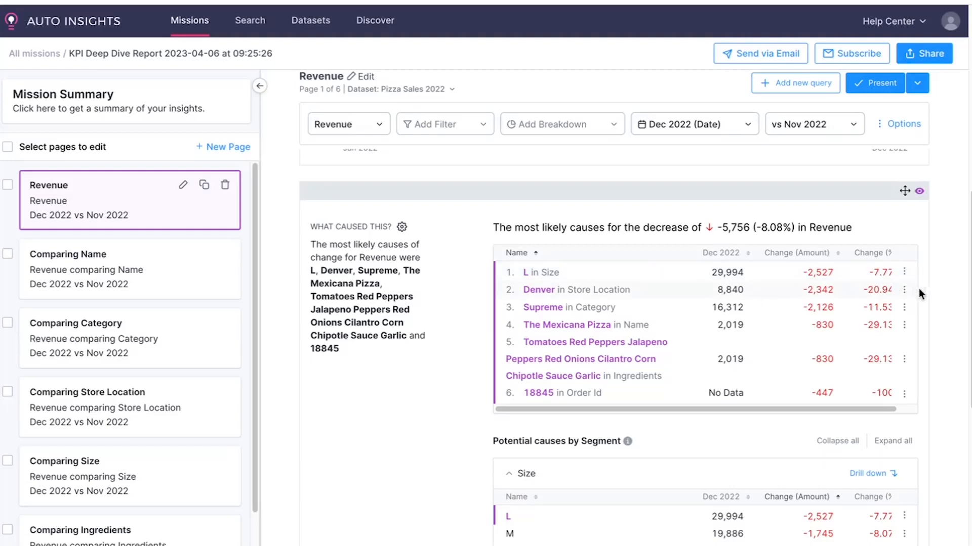
Expand the Store Location segment under the potential causes and drill down into its revenue breakdown.
scroll(940, 290, down, 3)
scroll(940, 289, down, 4)
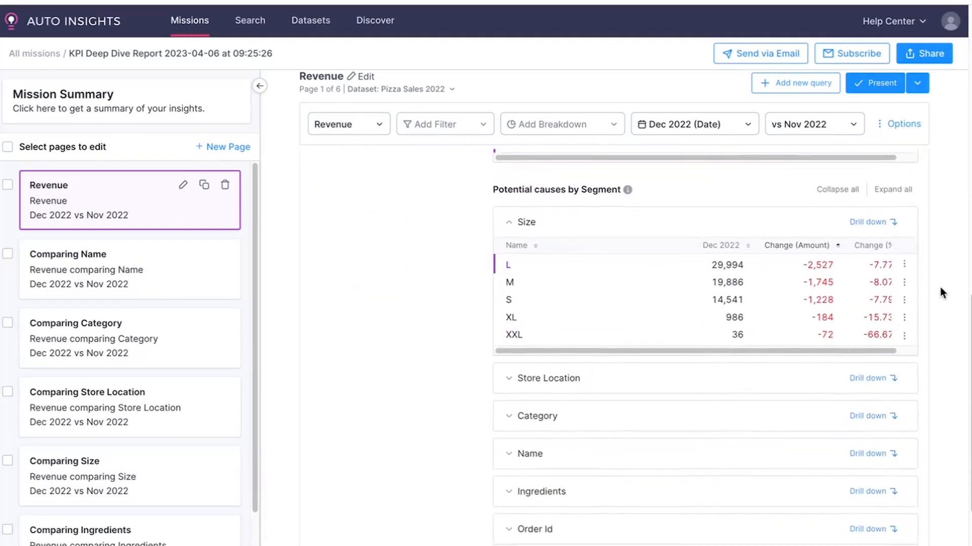
click(556, 300)
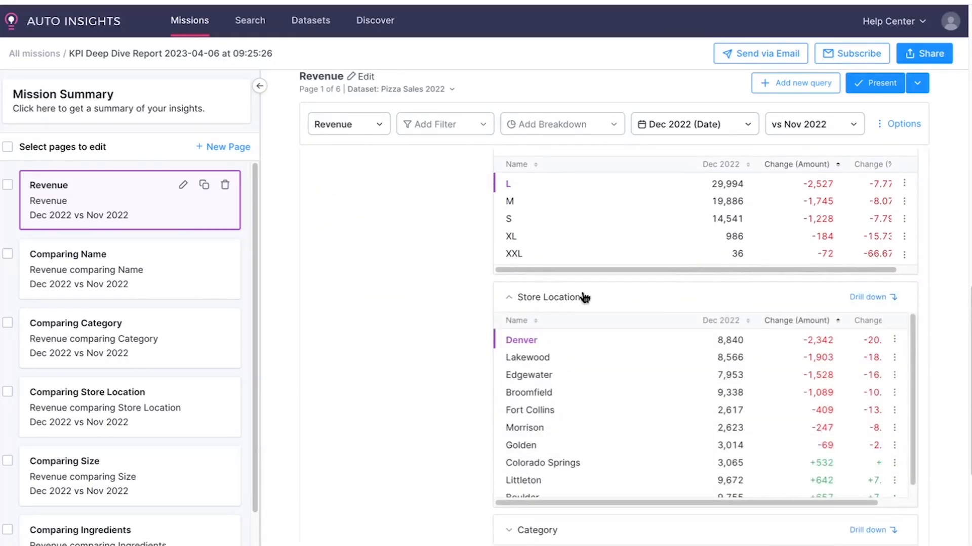
click(875, 299)
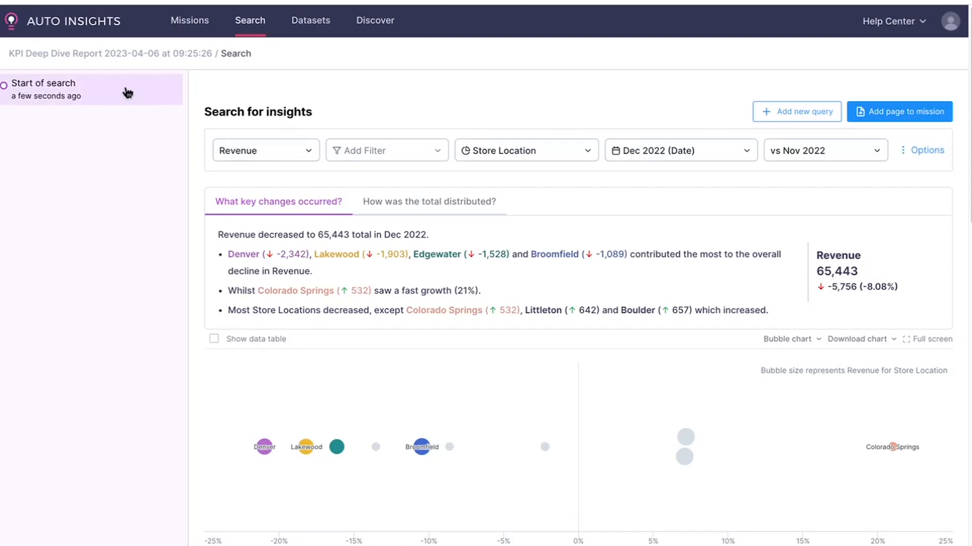
Return to the KPI Deep Dive Report and examine the key changes and bubble chart on the Comparing Name page.
click(161, 53)
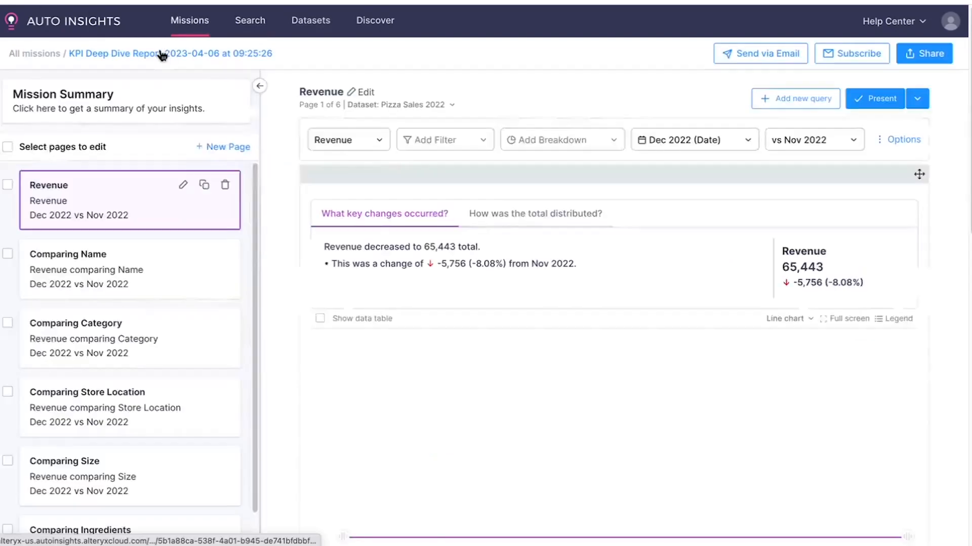
scroll(165, 300, down, 1)
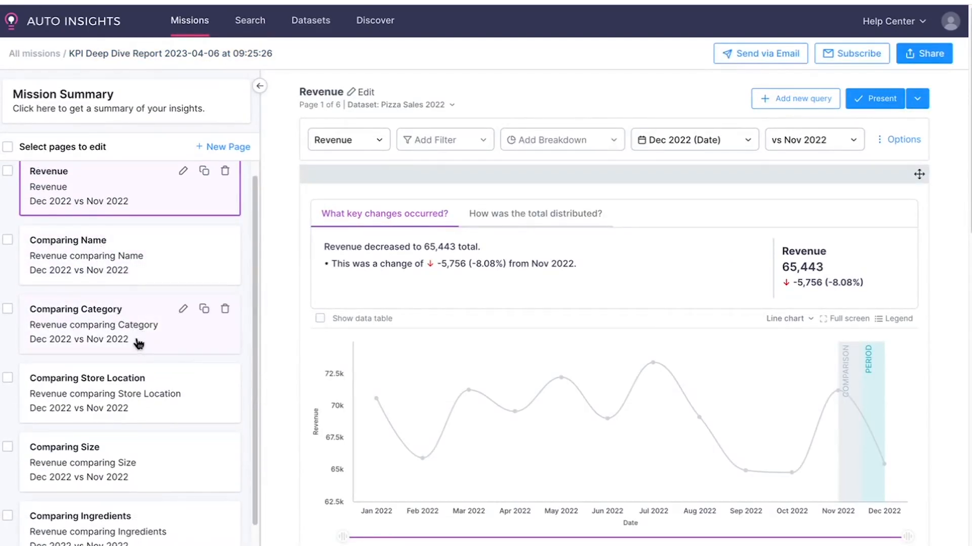
scroll(136, 338, down, 2)
click(115, 244)
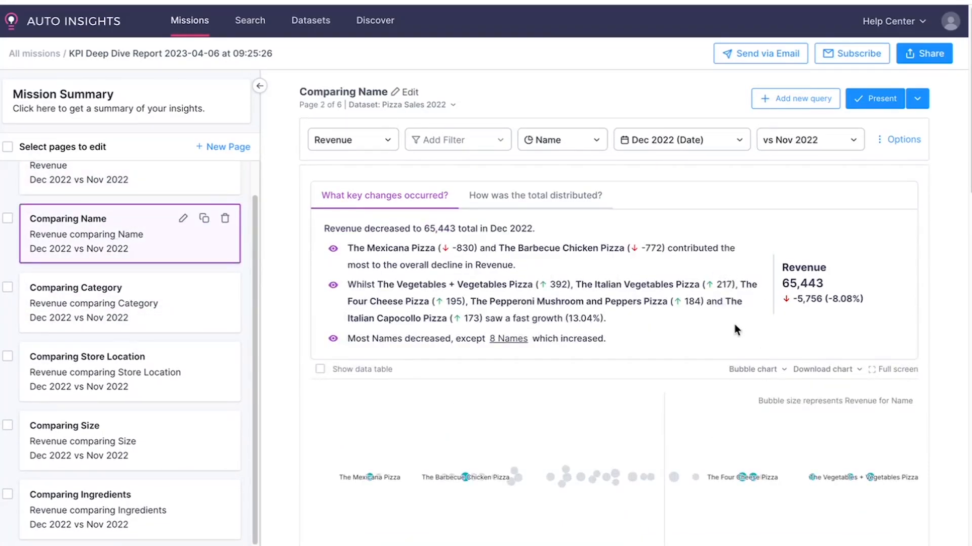
scroll(734, 324, down, 1)
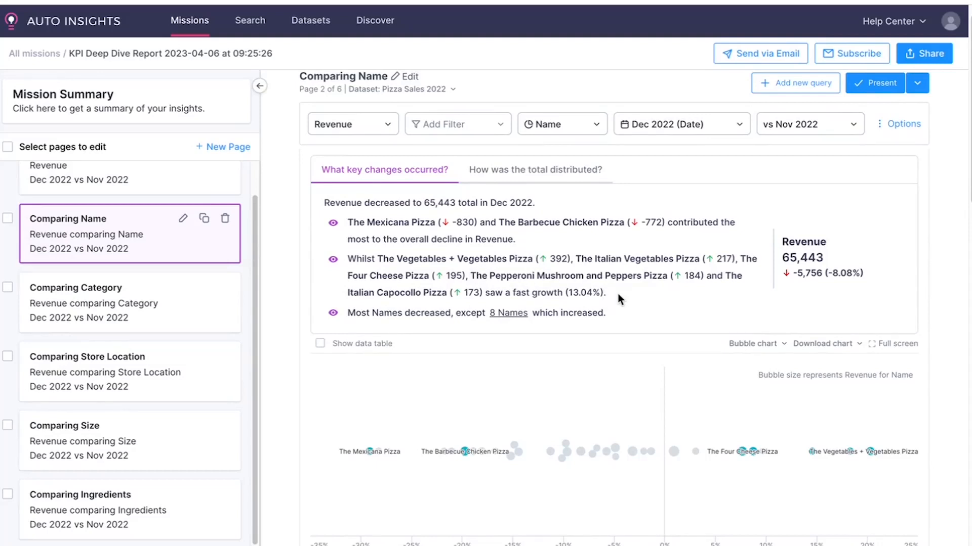
scroll(619, 294, down, 3)
scroll(623, 298, up, 3)
scroll(130, 379, up, 1)
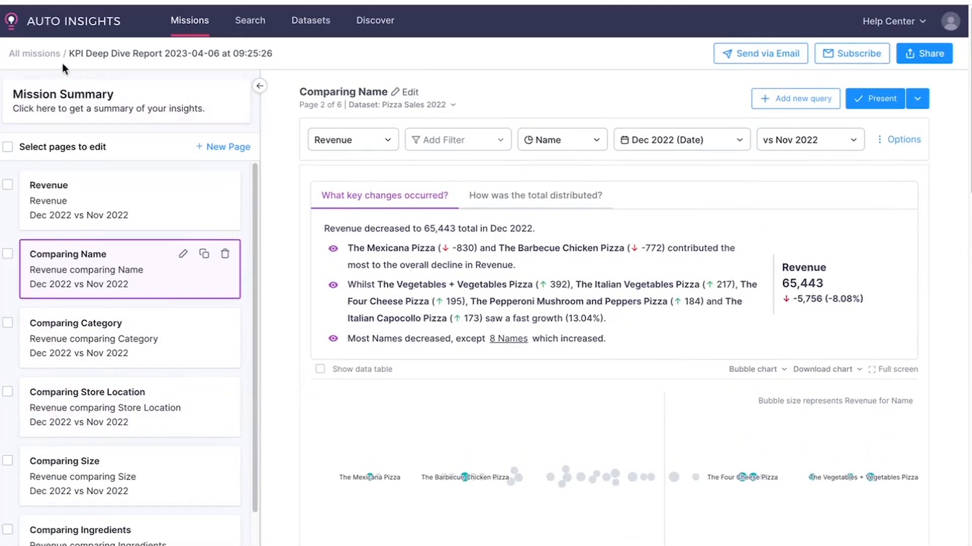
Start a Correlation Analysis mission on Pizza Sales 2022 with Average Revenue per Store Location as the first measure.
click(43, 54)
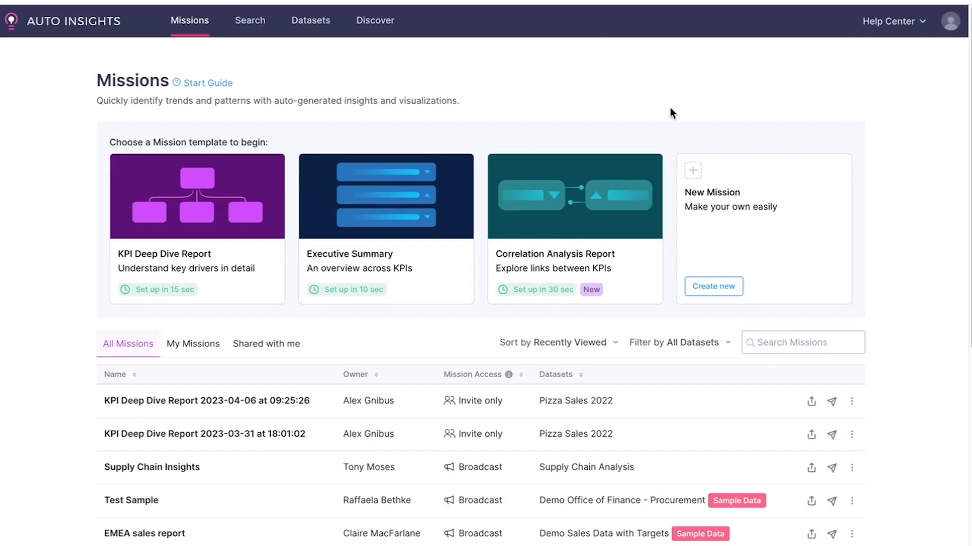
click(586, 264)
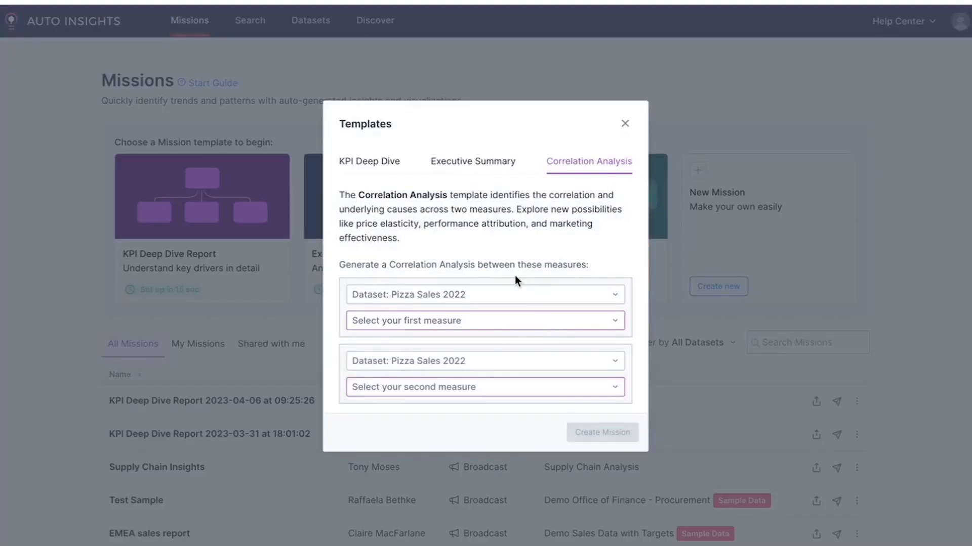
click(563, 325)
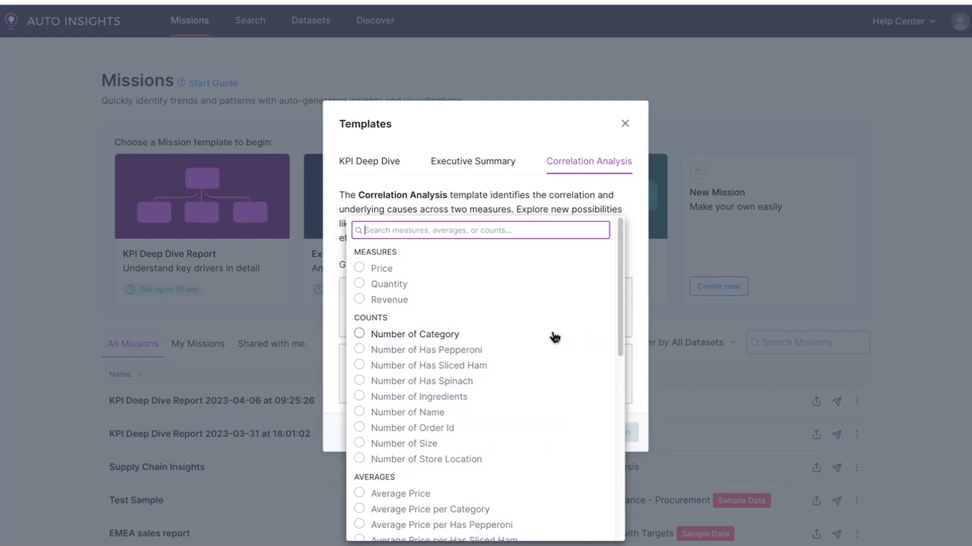
scroll(463, 372, down, 5)
scroll(465, 376, down, 3)
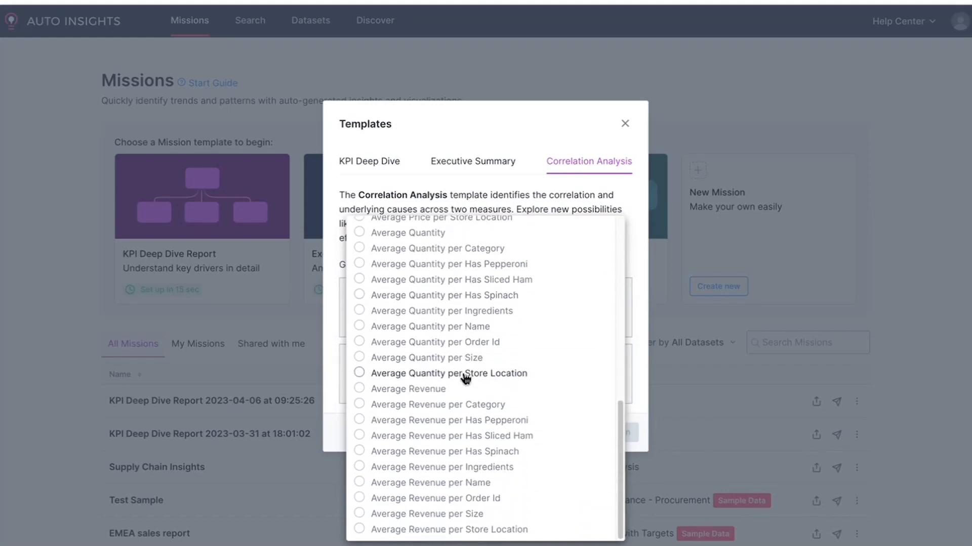
click(472, 531)
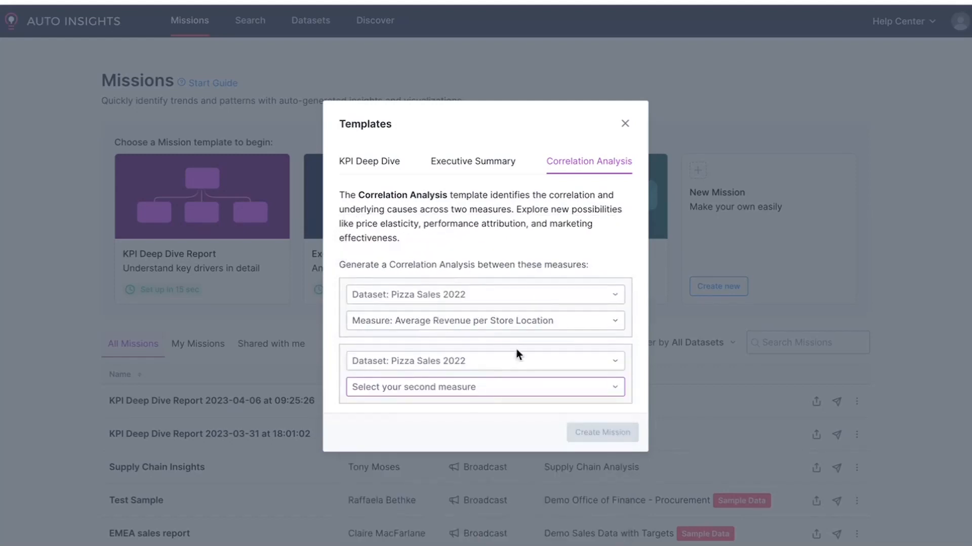
Set the second measure to Average Quantity per Order Id and create the Correlation Analysis mission.
click(540, 392)
scroll(546, 299, down, 6)
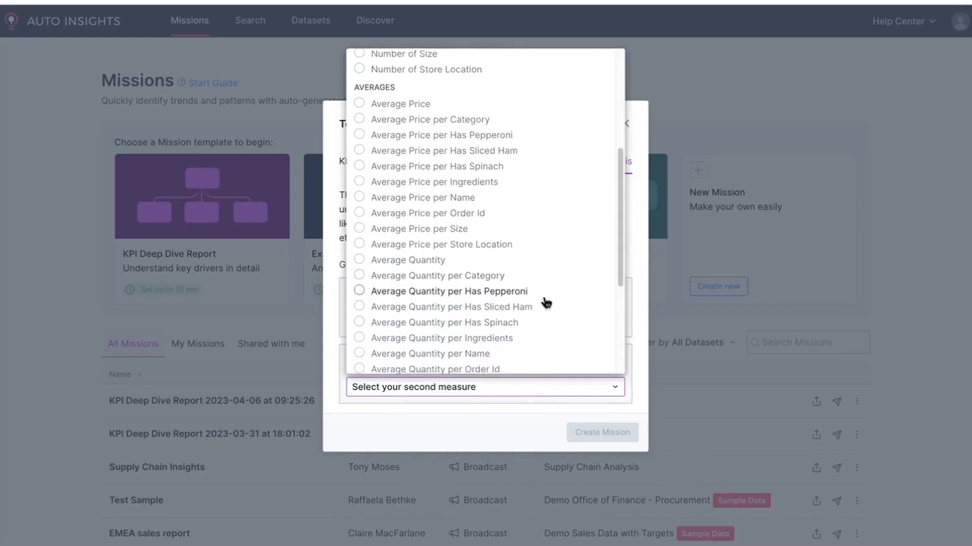
scroll(546, 304, down, 1)
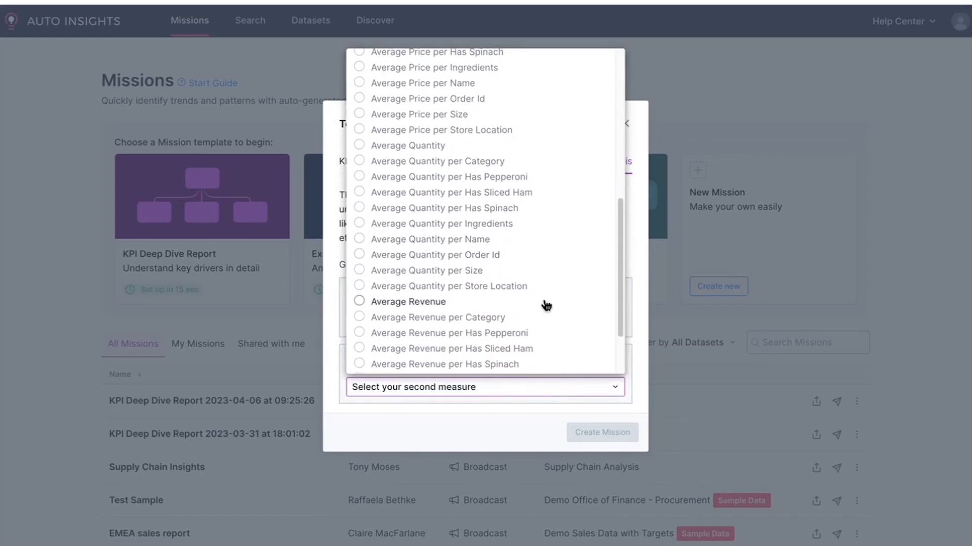
click(492, 253)
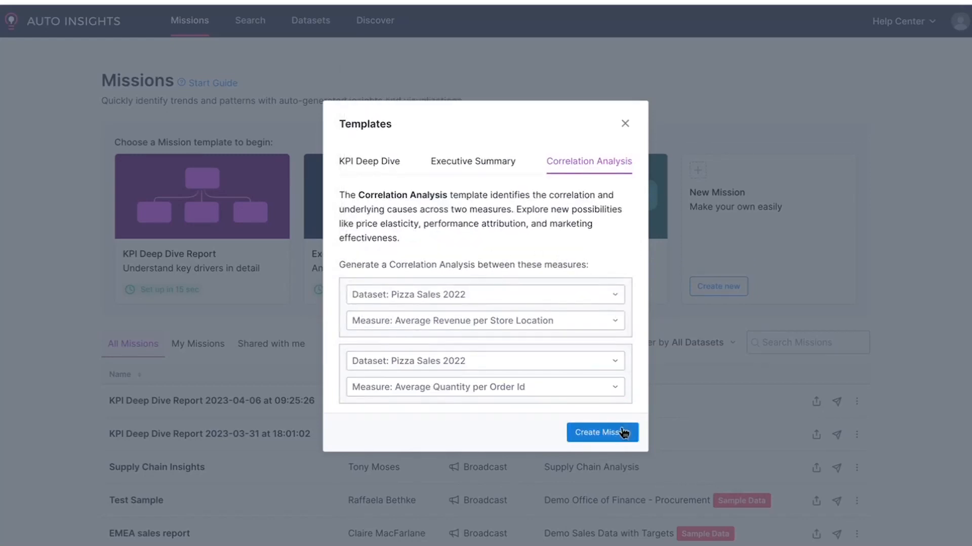
click(607, 434)
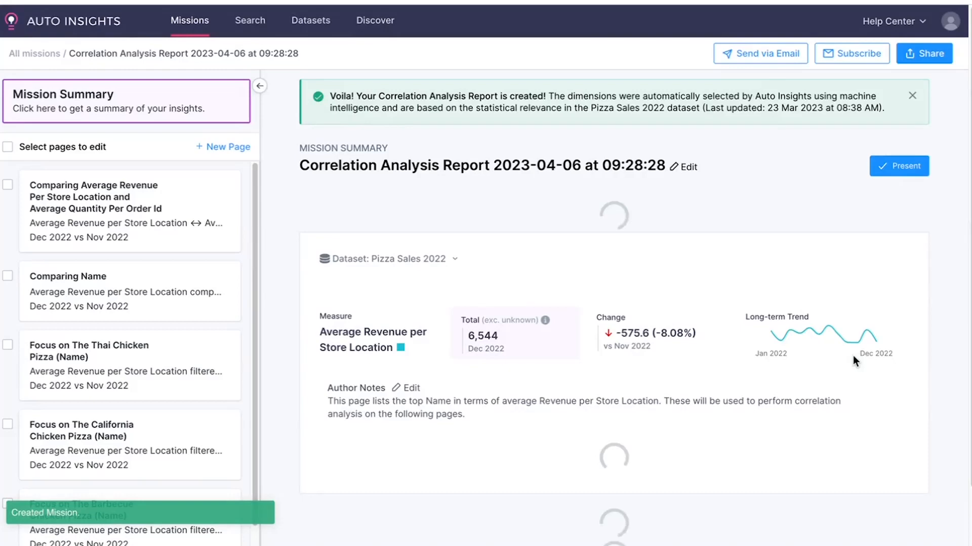
Examine the key changes and line chart on the page comparing Average Revenue Per Store Location and Average Quantity Per Order Id.
click(87, 220)
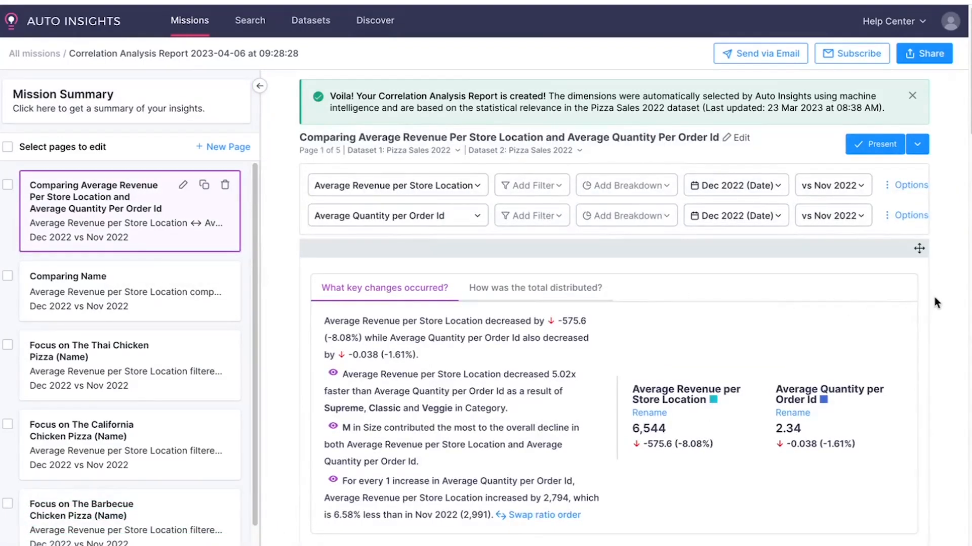
scroll(934, 297, down, 5)
scroll(935, 300, down, 2)
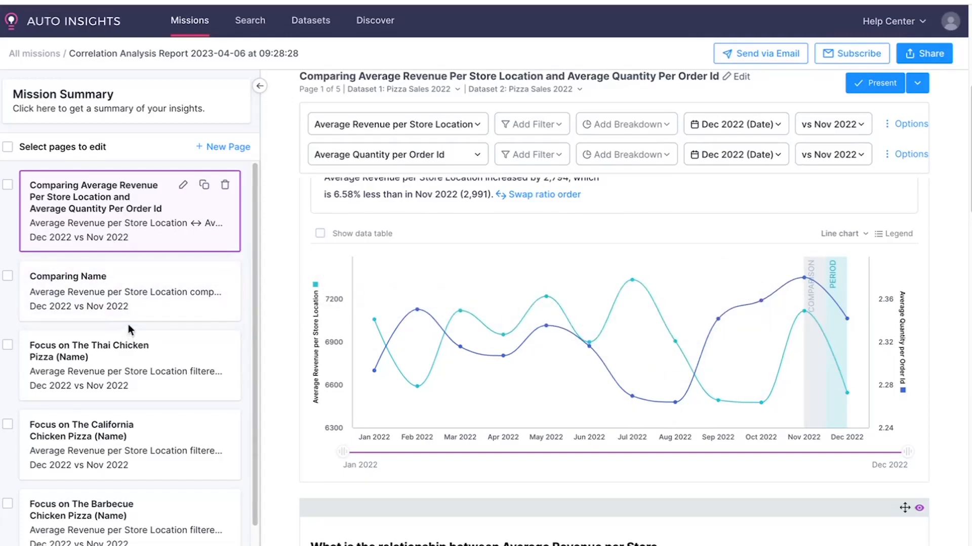
Examine the key changes on the Focus on The Thai Chicken Pizza page of the report.
click(118, 369)
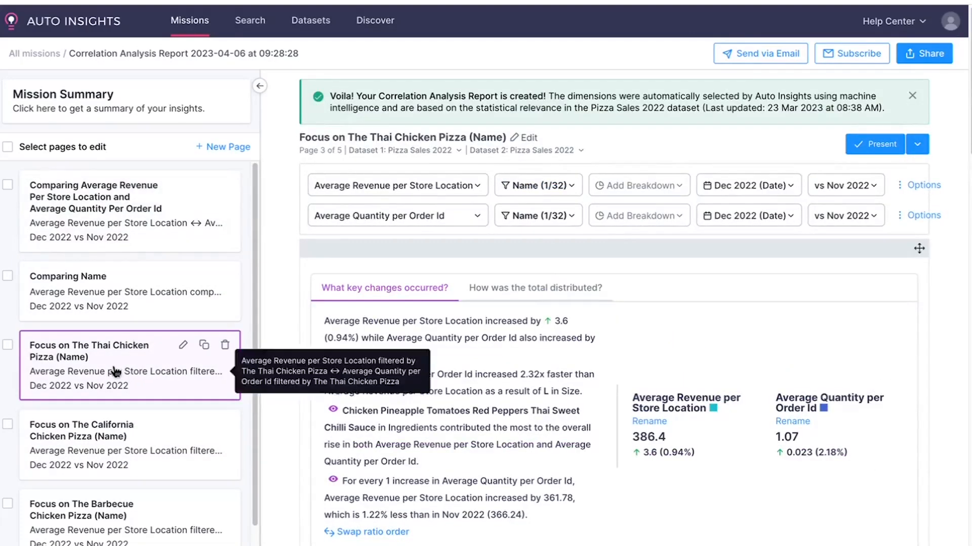
scroll(924, 354, down, 3)
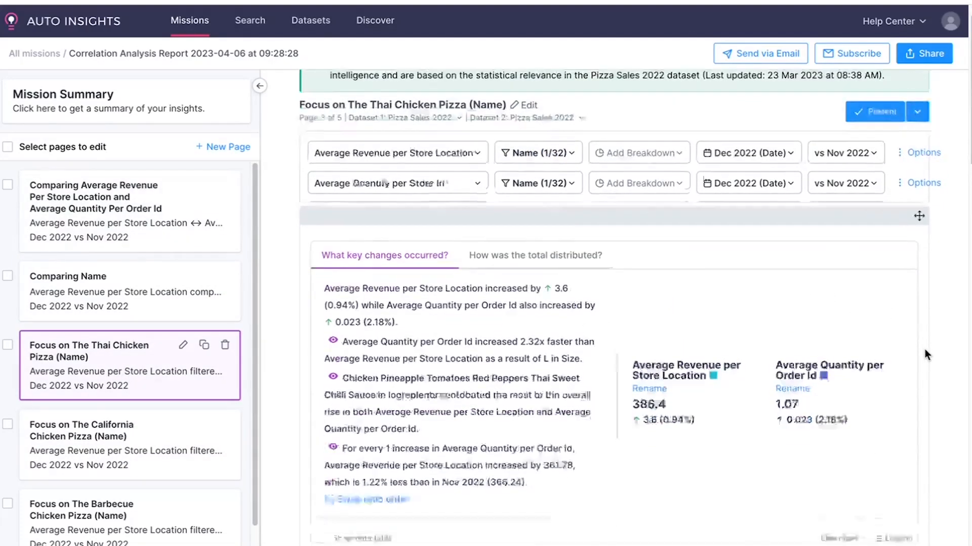
scroll(911, 360, up, 1)
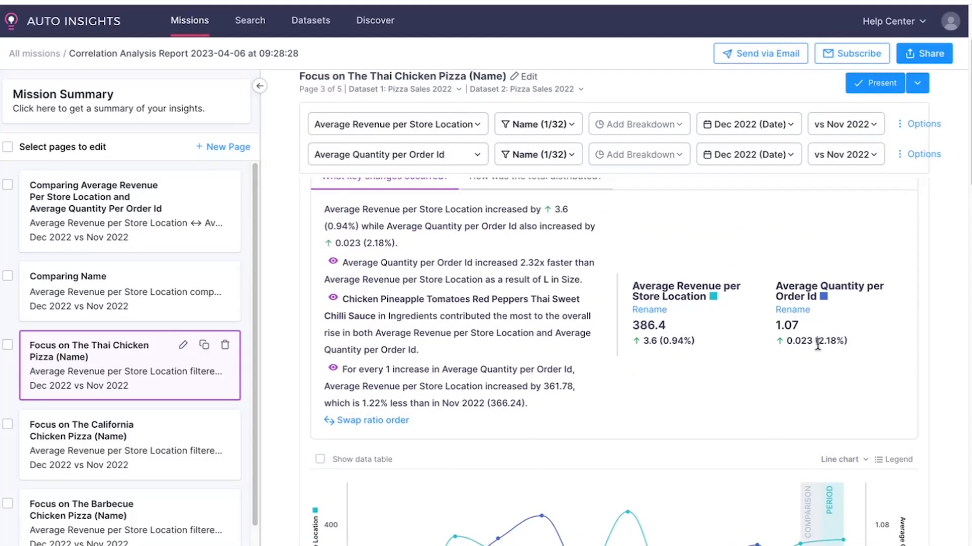
scroll(942, 361, up, 1)
scroll(942, 360, up, 3)
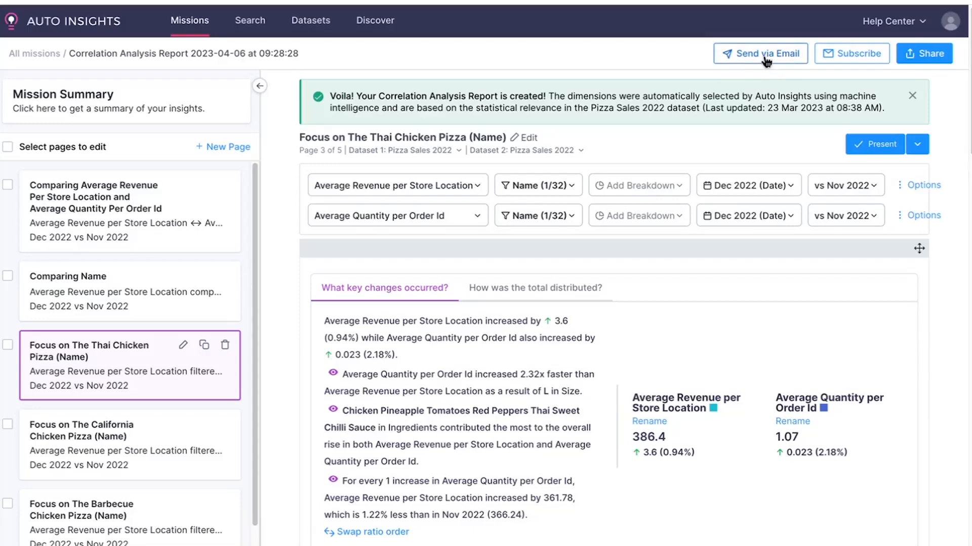
Return to the list of all missions and reopen the newest Correlation Analysis Report to view its mission summary.
click(260, 85)
click(32, 54)
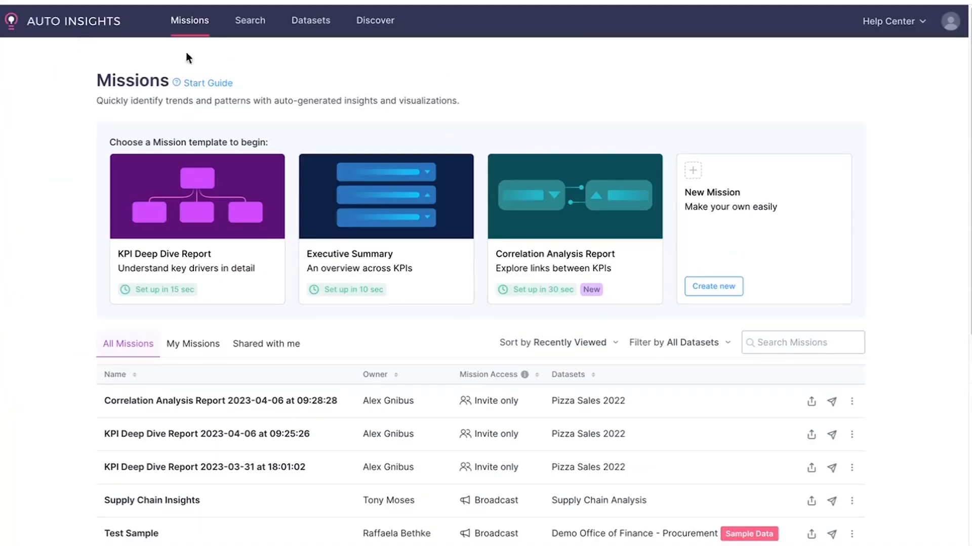
click(227, 402)
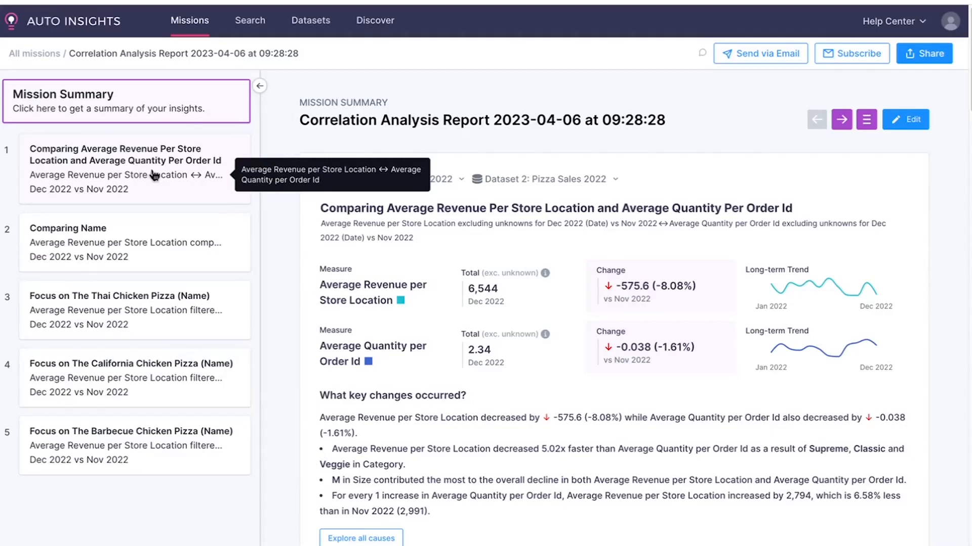
Leave the report and switch back to the Pizza Revenue Insights 2022 workflow in Alteryx Designer Cloud.
click(49, 55)
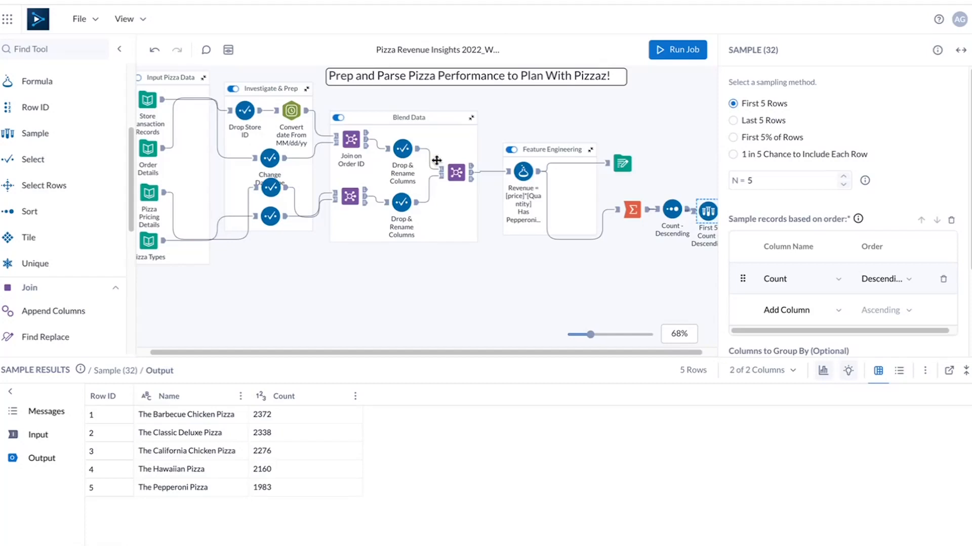
mouse_move(514, 165)
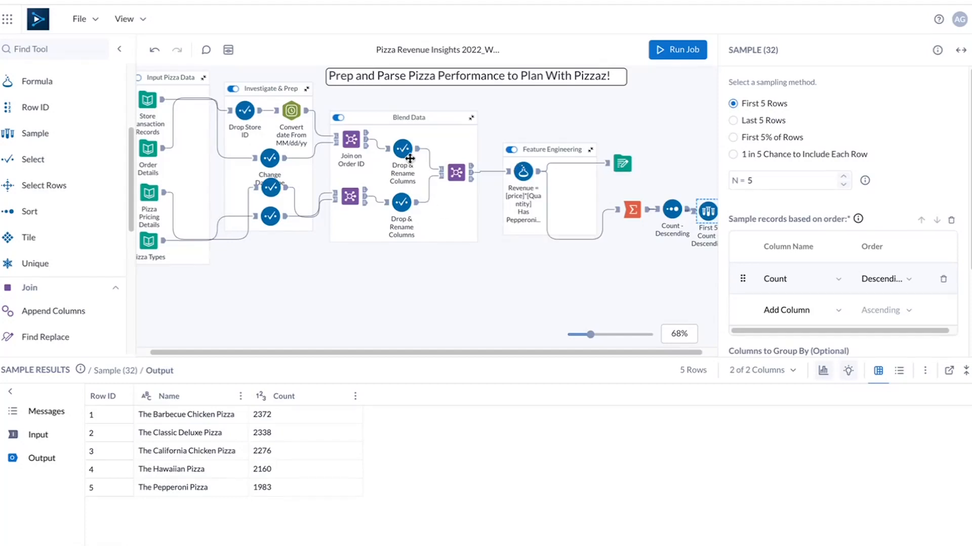